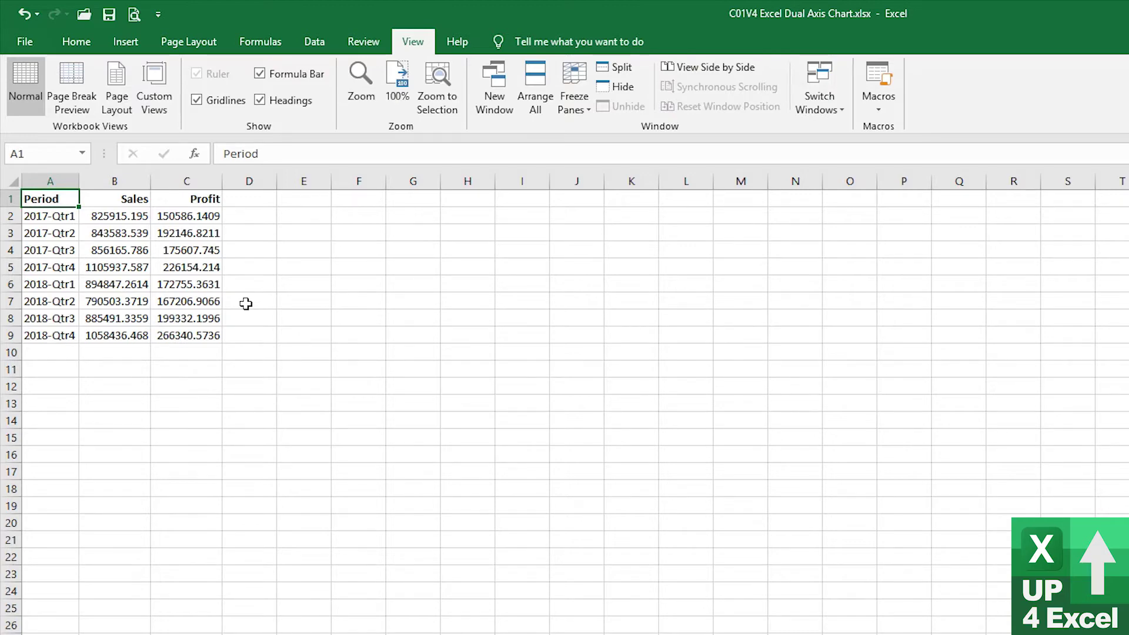
Insert a clustered column chart of A1:C9 and move and enlarge it beside the data.
{"action": "key", "text": "ctrl+shift+Right"}
{"action": "key", "text": "ctrl+shift+Down"}
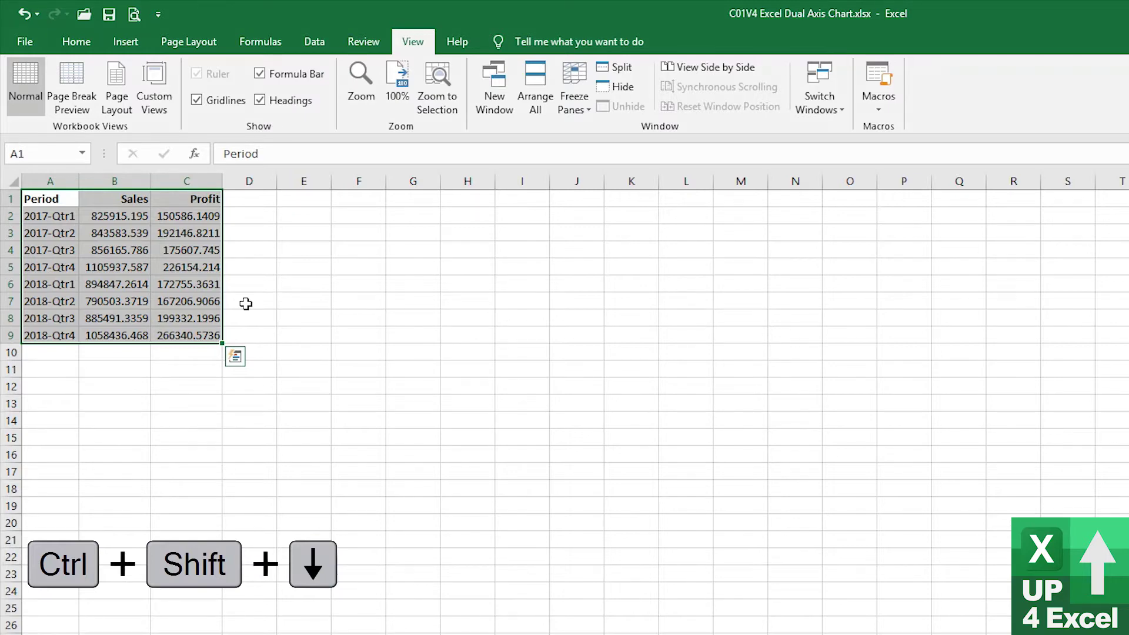
{"action": "key", "text": "alt+F1"}
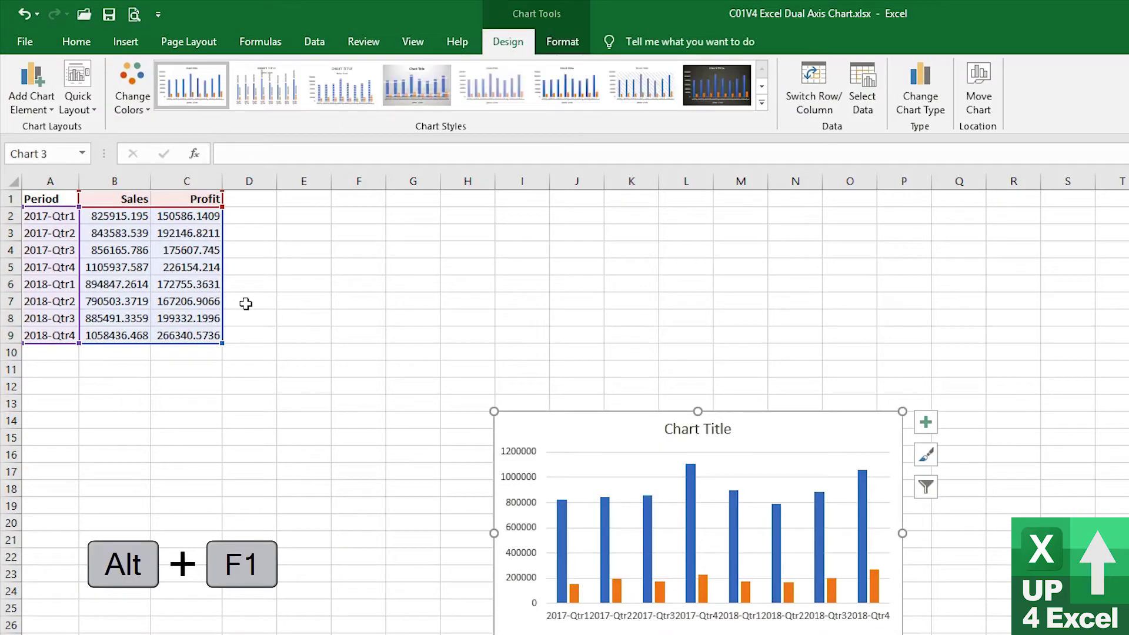
{"action": "left_click_drag", "start_coordinate": [610, 433], "coordinate": [356, 225]}
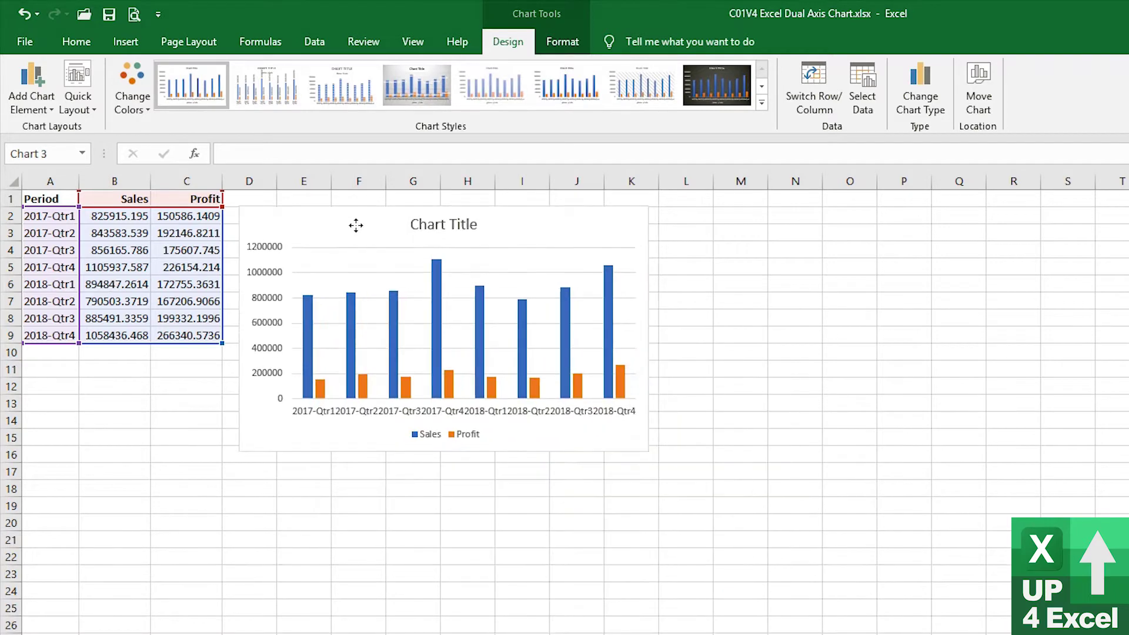
{"action": "left_click_drag", "start_coordinate": [649, 451], "coordinate": [798, 598]}
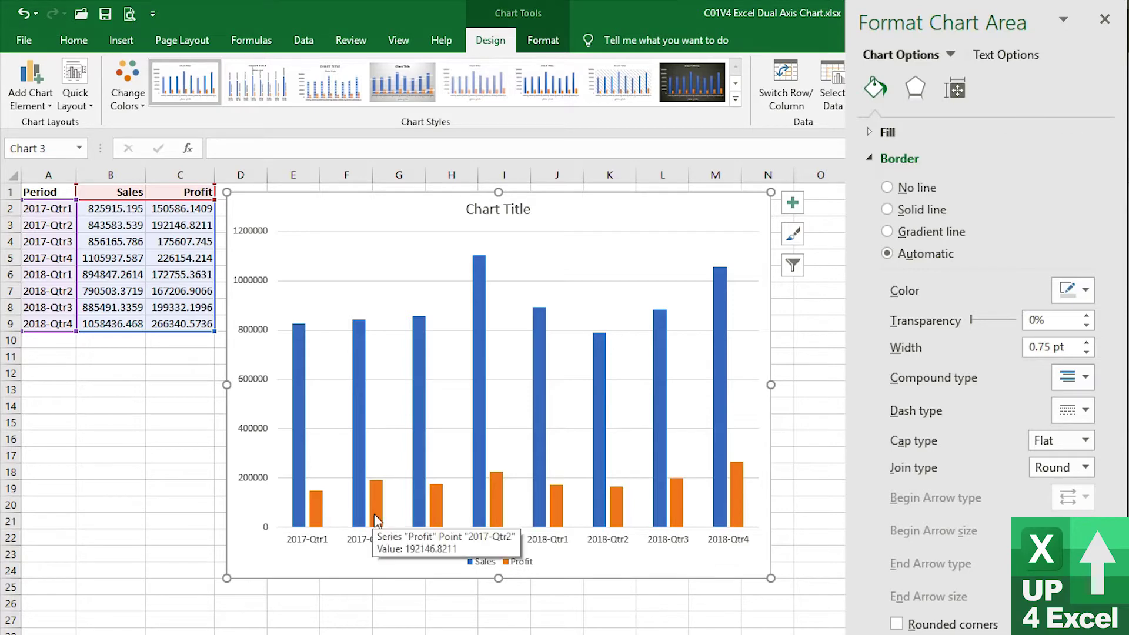
Put the Profit series on the secondary axis with -100% overlap and 500% gap width.
{"action": "left_click", "coordinate": [376, 520]}
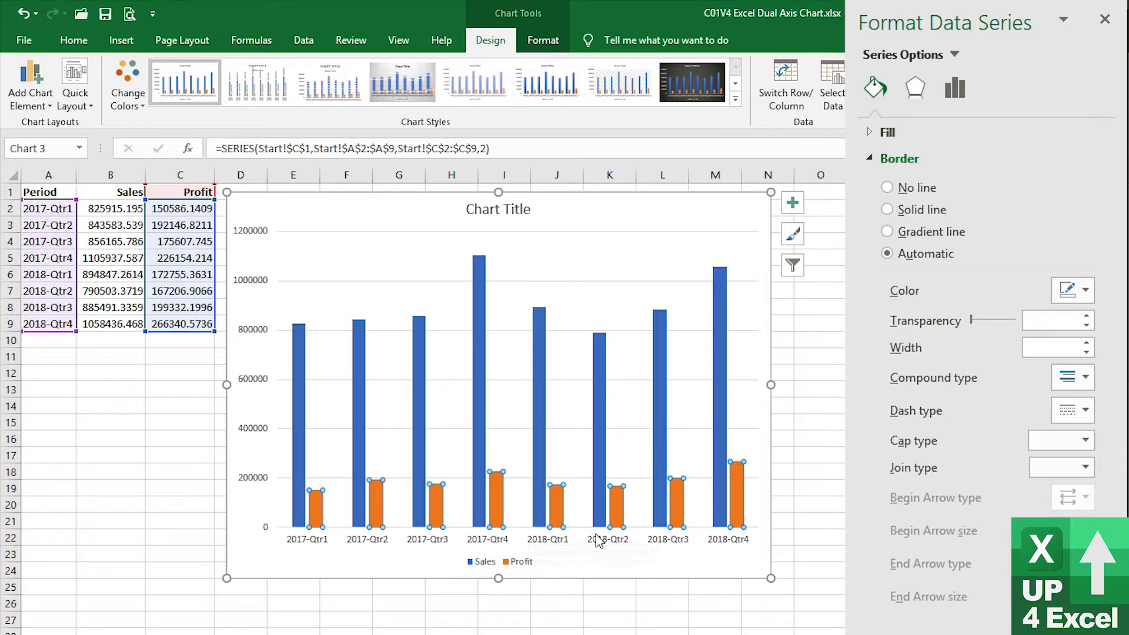
{"action": "mouse_move", "coordinate": [1126, 458]}
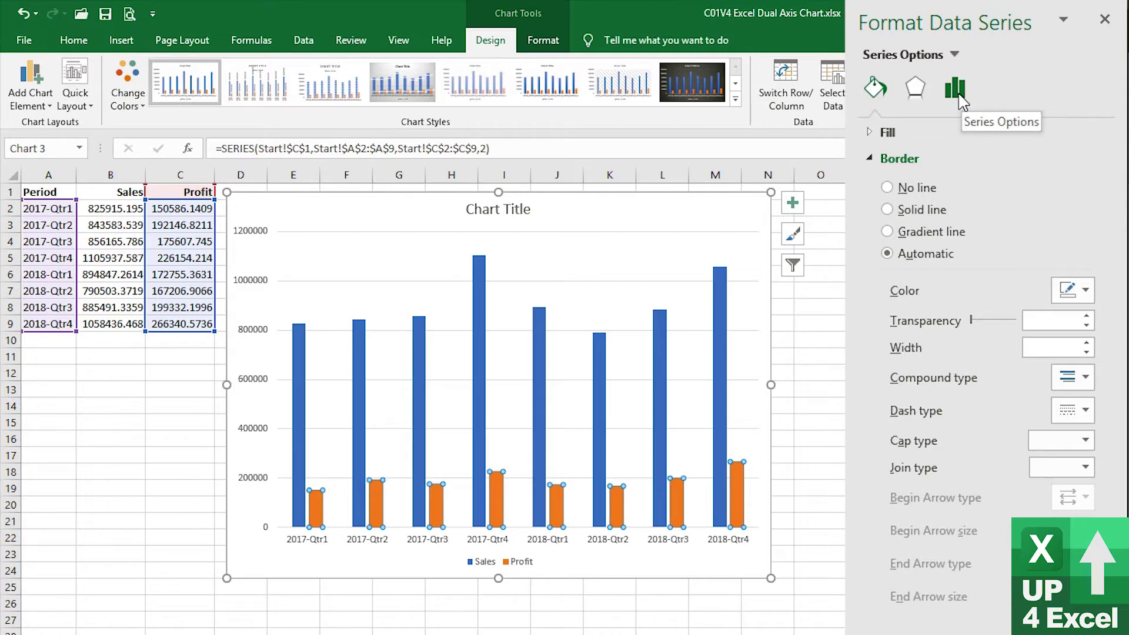
{"action": "left_click", "coordinate": [959, 99]}
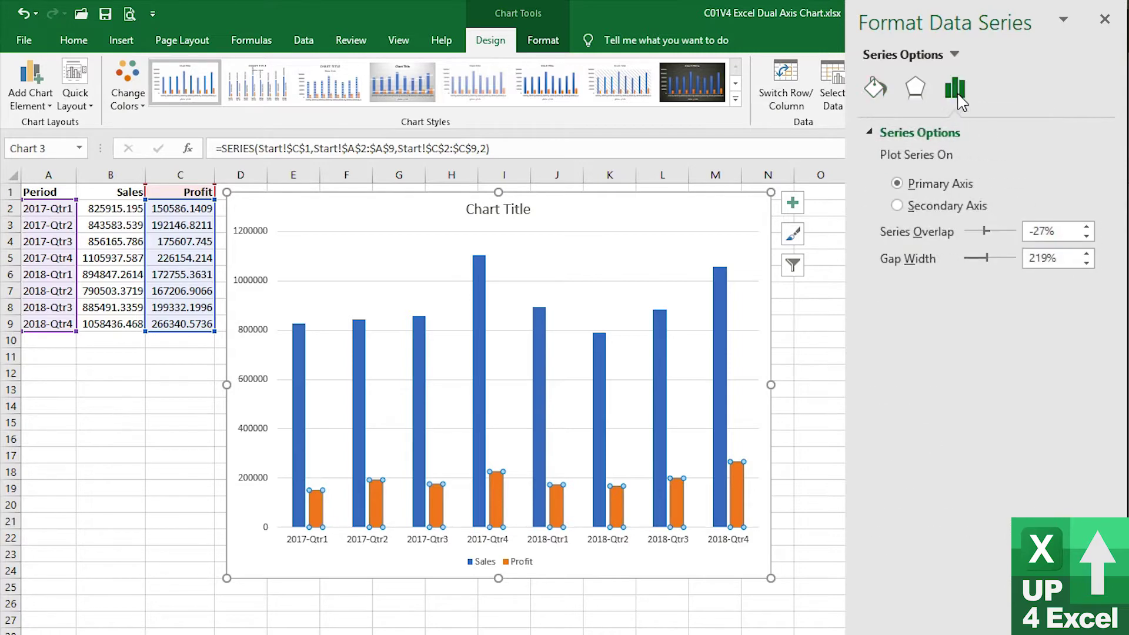
{"action": "left_click", "coordinate": [923, 216]}
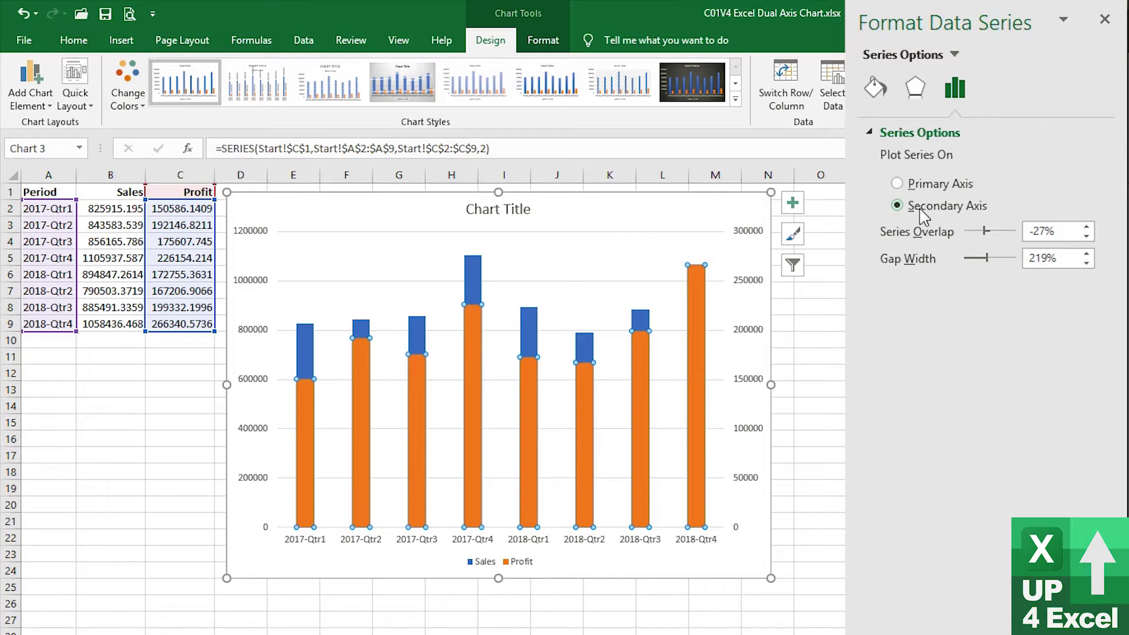
{"action": "left_click", "coordinate": [965, 259]}
{"action": "left_click", "coordinate": [966, 261]}
{"action": "left_click_drag", "start_coordinate": [966, 263], "coordinate": [1025, 265]}
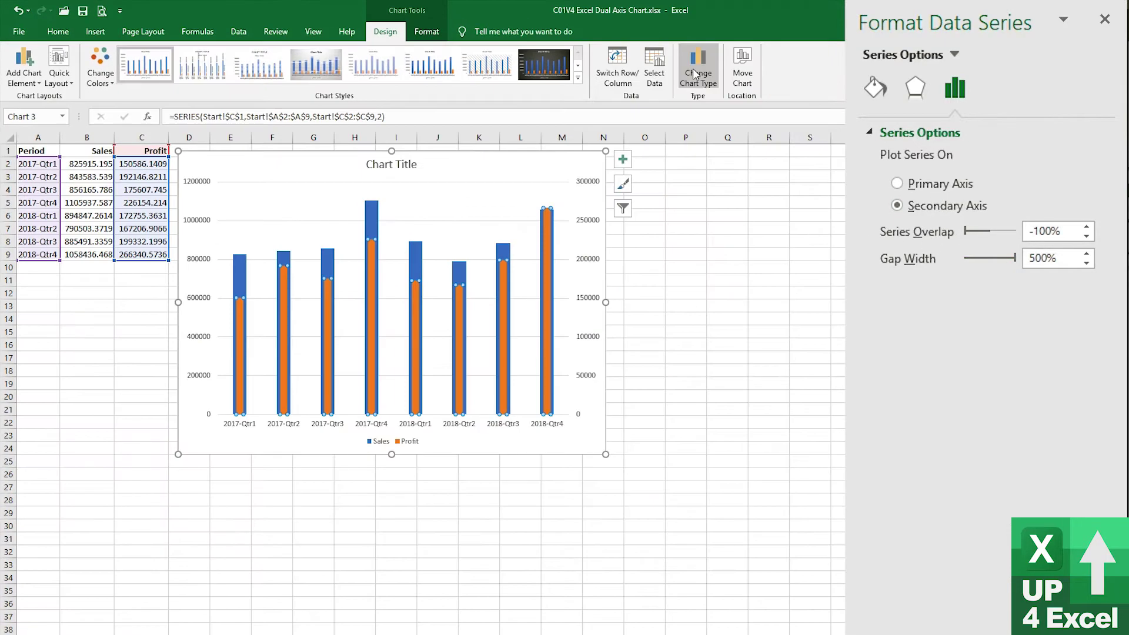
Change the chart to a combo with Profit as a line on the secondary axis.
{"action": "left_click", "coordinate": [884, 95]}
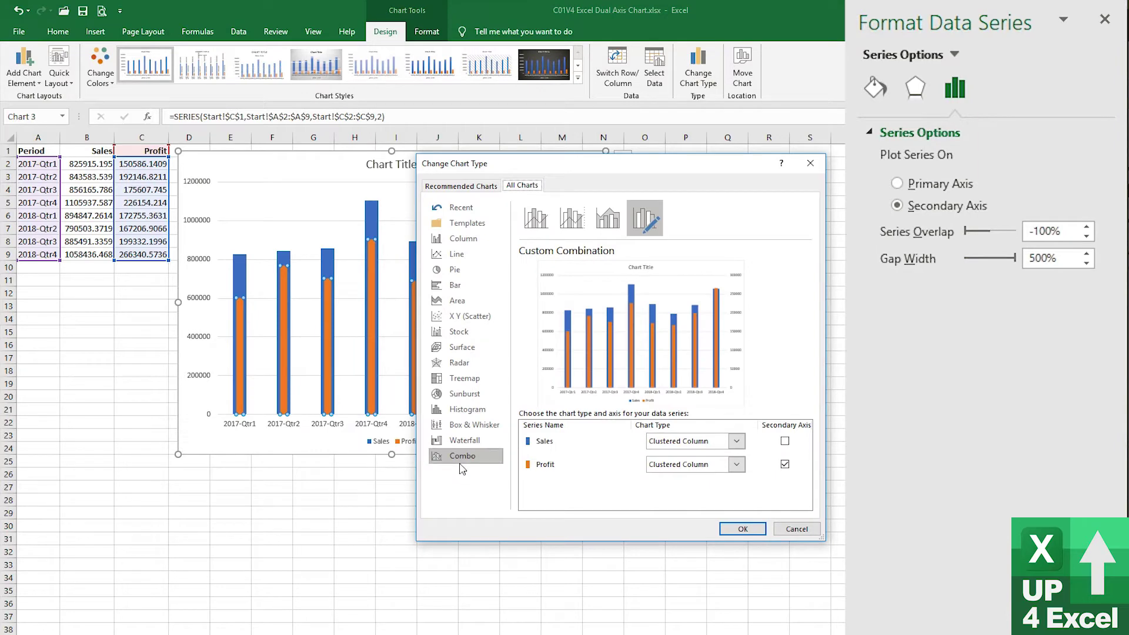
{"action": "left_click", "coordinate": [741, 463]}
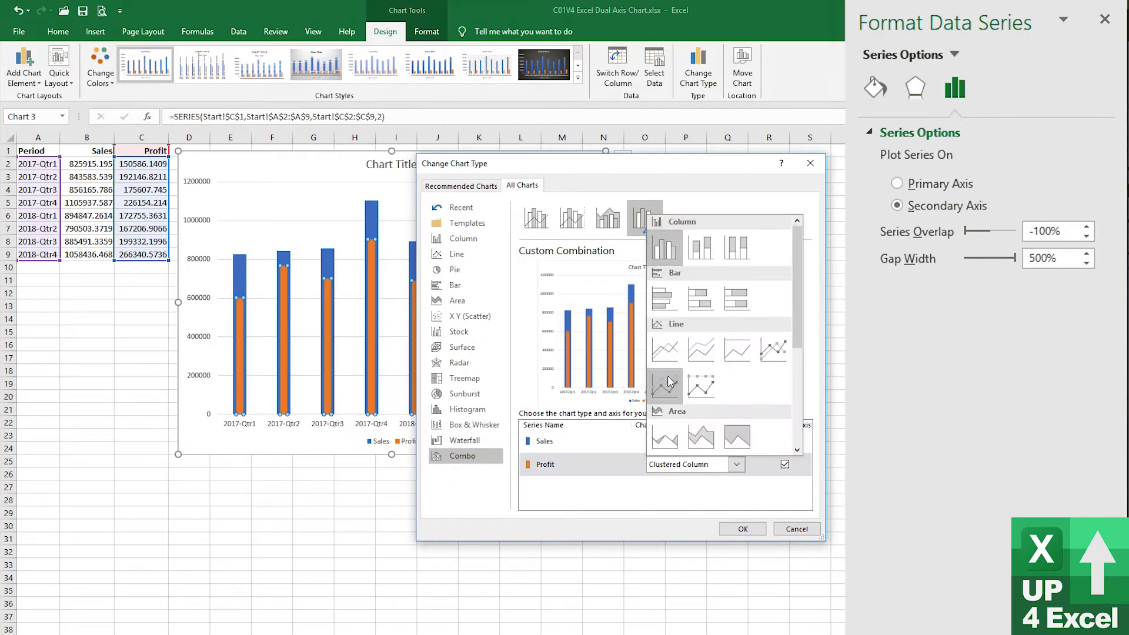
{"action": "left_click", "coordinate": [664, 351]}
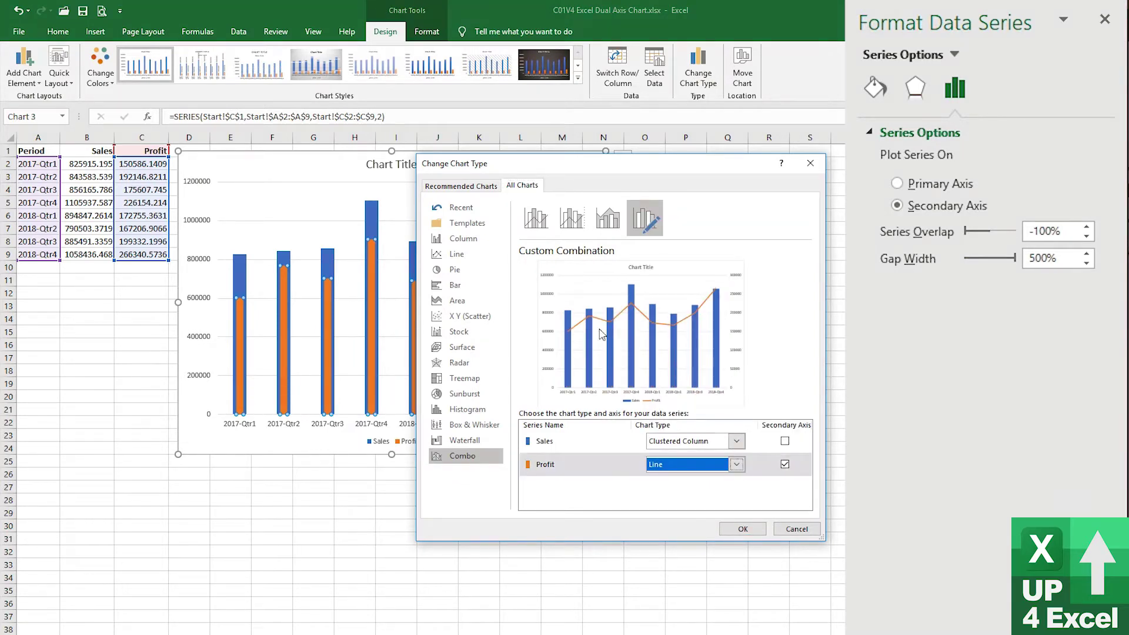
{"action": "left_click", "coordinate": [744, 529]}
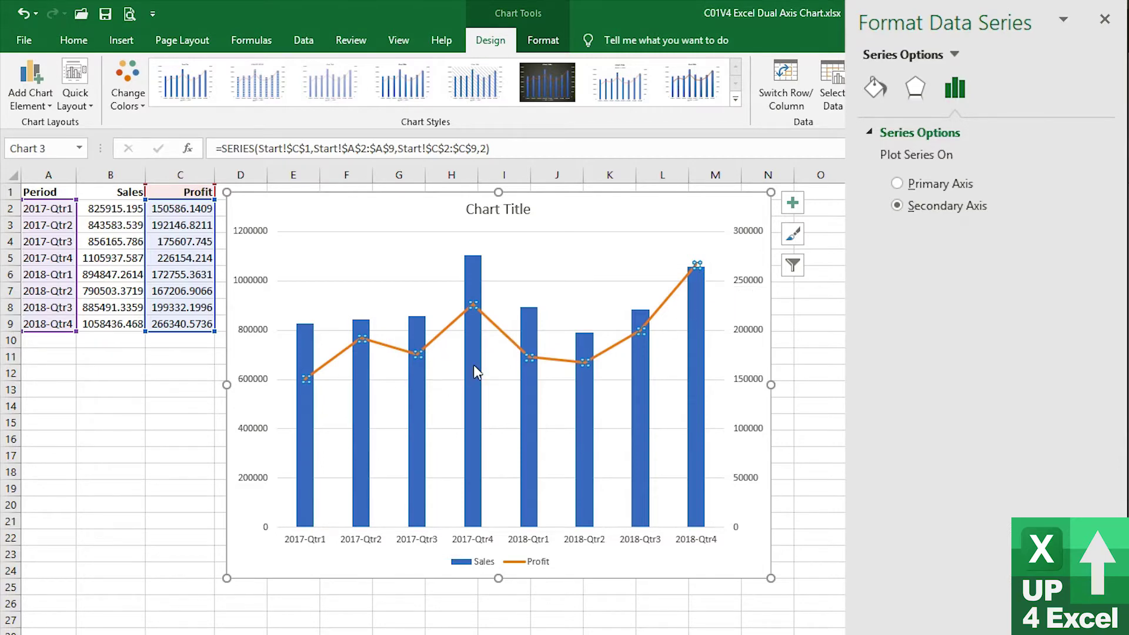
Select the plot area of the combo chart.
{"action": "mouse_move", "coordinate": [649, 402]}
{"action": "left_click", "coordinate": [666, 325]}
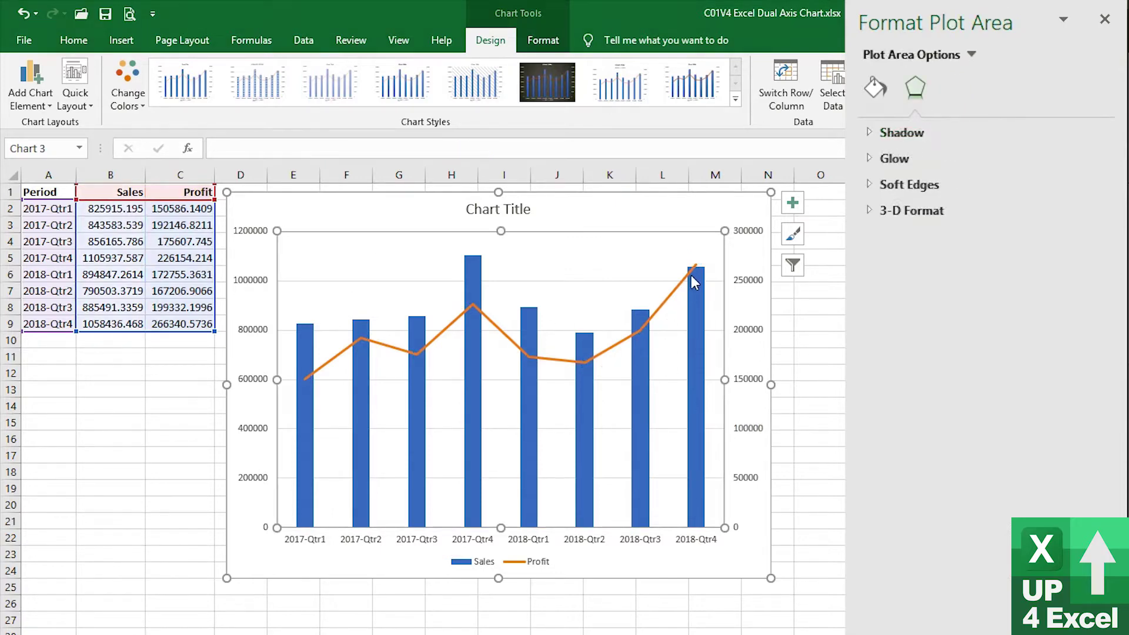
{"action": "mouse_move", "coordinate": [697, 273]}
{"action": "mouse_move", "coordinate": [479, 266]}
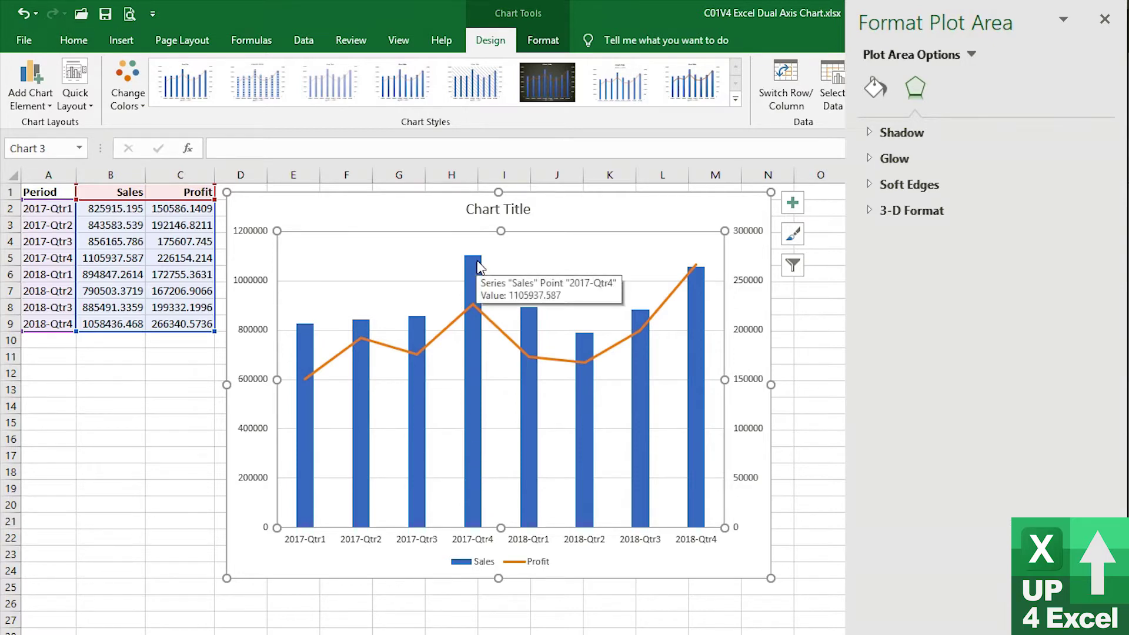
{"action": "mouse_move", "coordinate": [472, 307]}
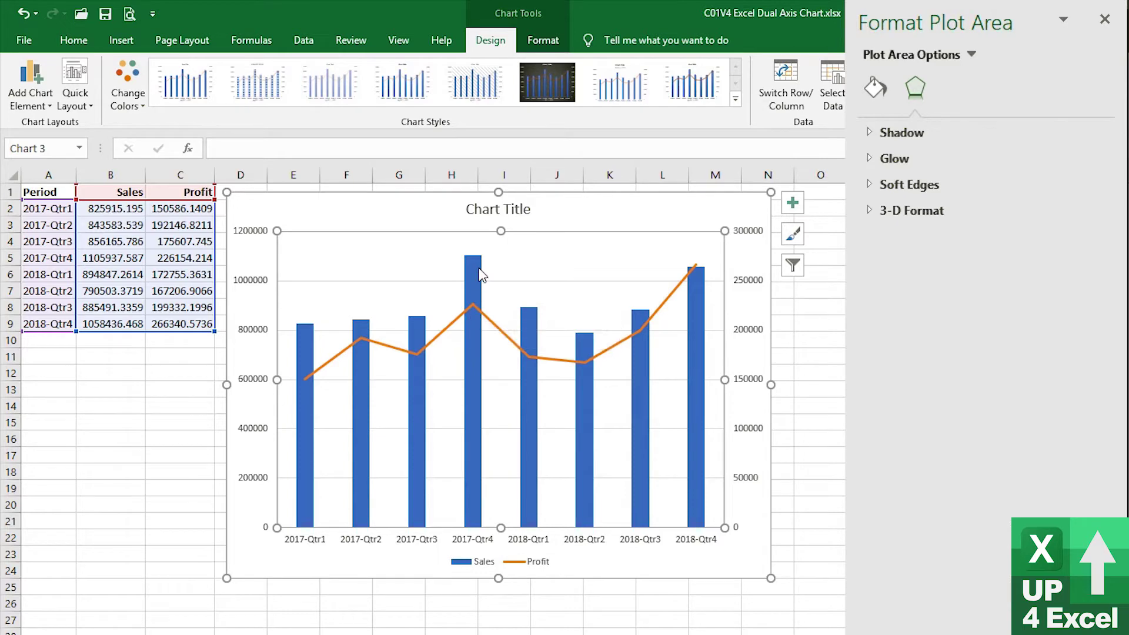
{"action": "mouse_move", "coordinate": [704, 416]}
Change the whole chart back to Clustered Column with Sales and Profit side by side.
{"action": "left_click", "coordinate": [611, 352]}
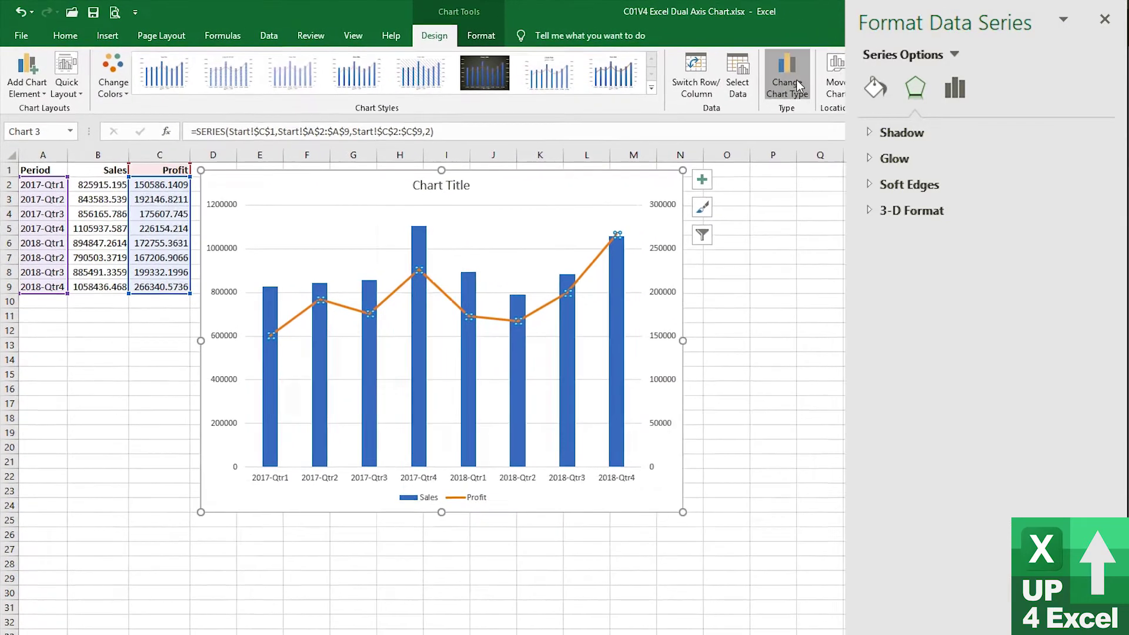
{"action": "left_click", "coordinate": [882, 93]}
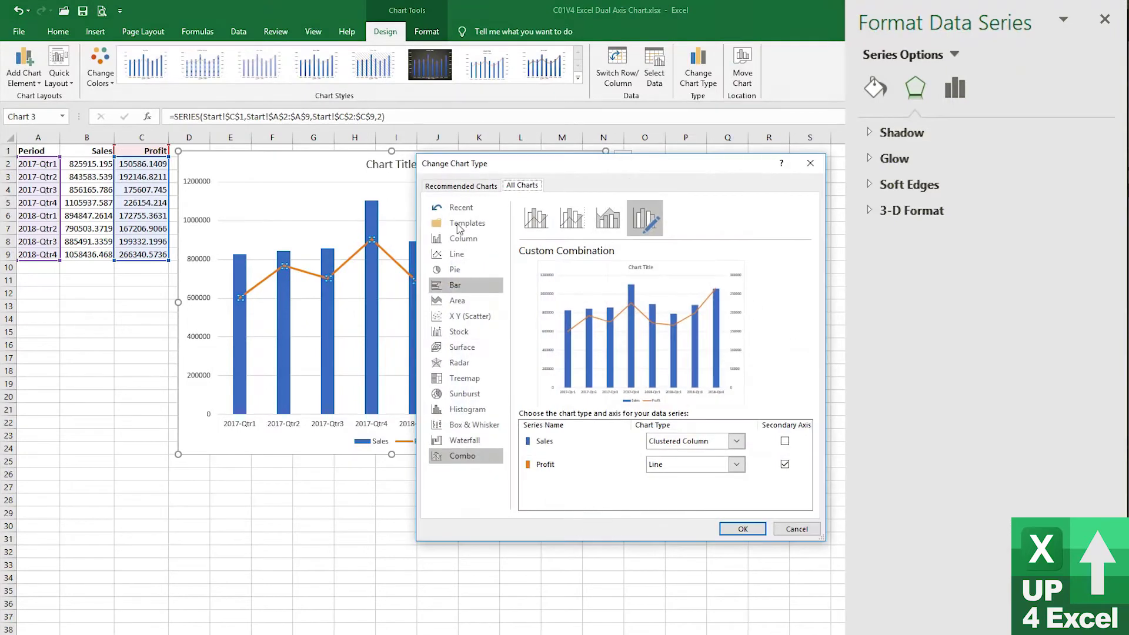
{"action": "left_click", "coordinate": [463, 238]}
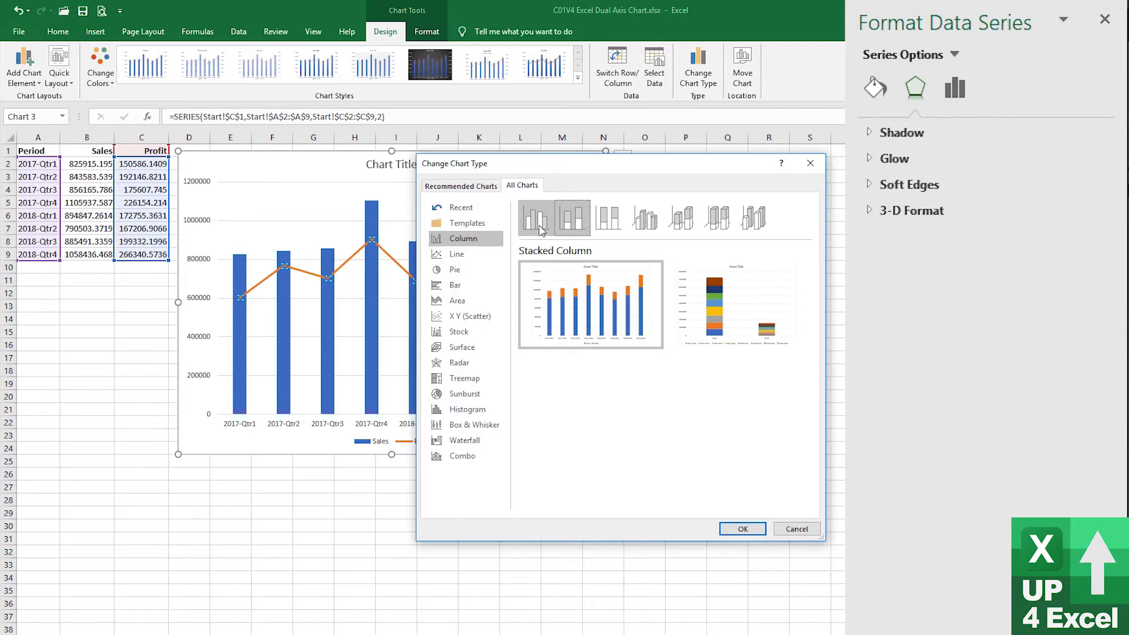
{"action": "left_click", "coordinate": [743, 528]}
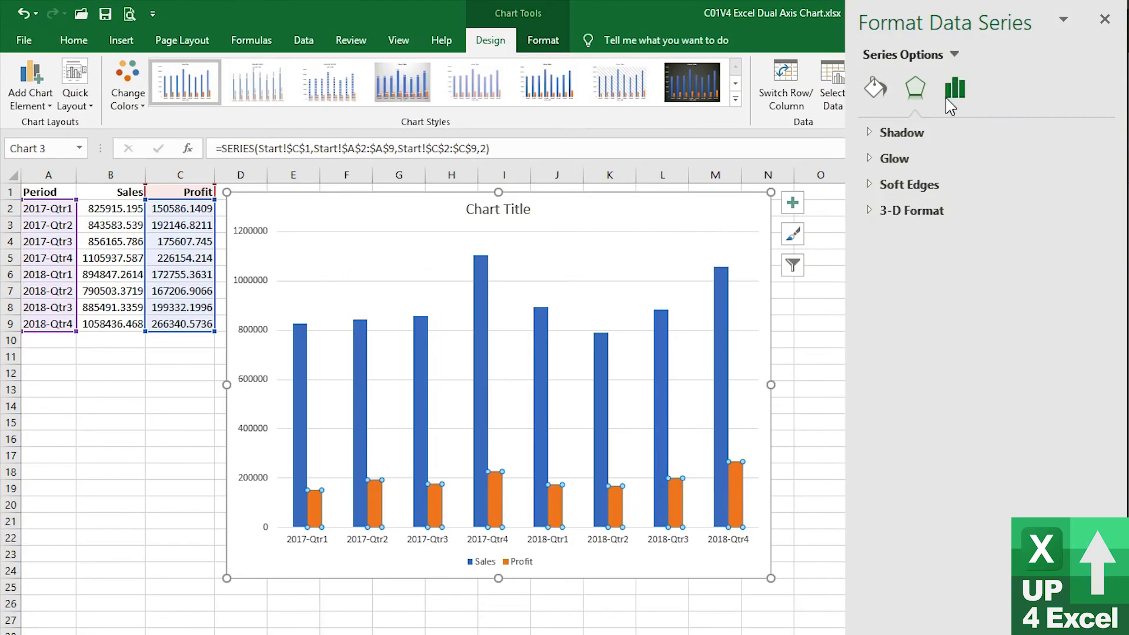
Move Profit back to the secondary axis with a much wider gap width.
{"action": "left_click", "coordinate": [954, 88]}
{"action": "left_click", "coordinate": [897, 205]}
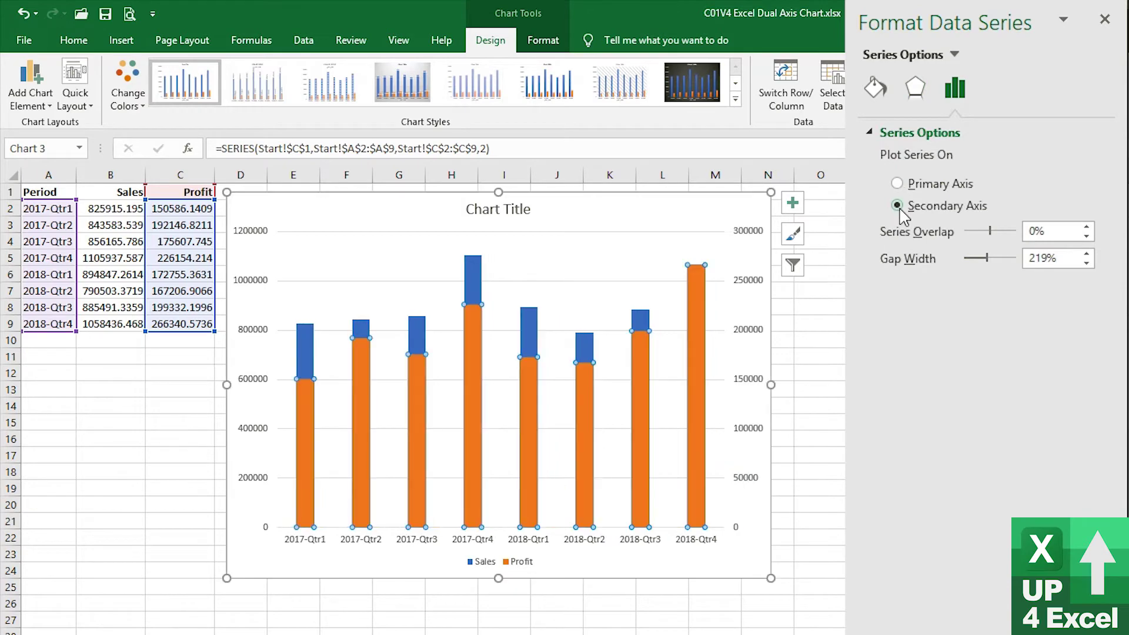
{"action": "left_click_drag", "start_coordinate": [988, 258], "coordinate": [1021, 263]}
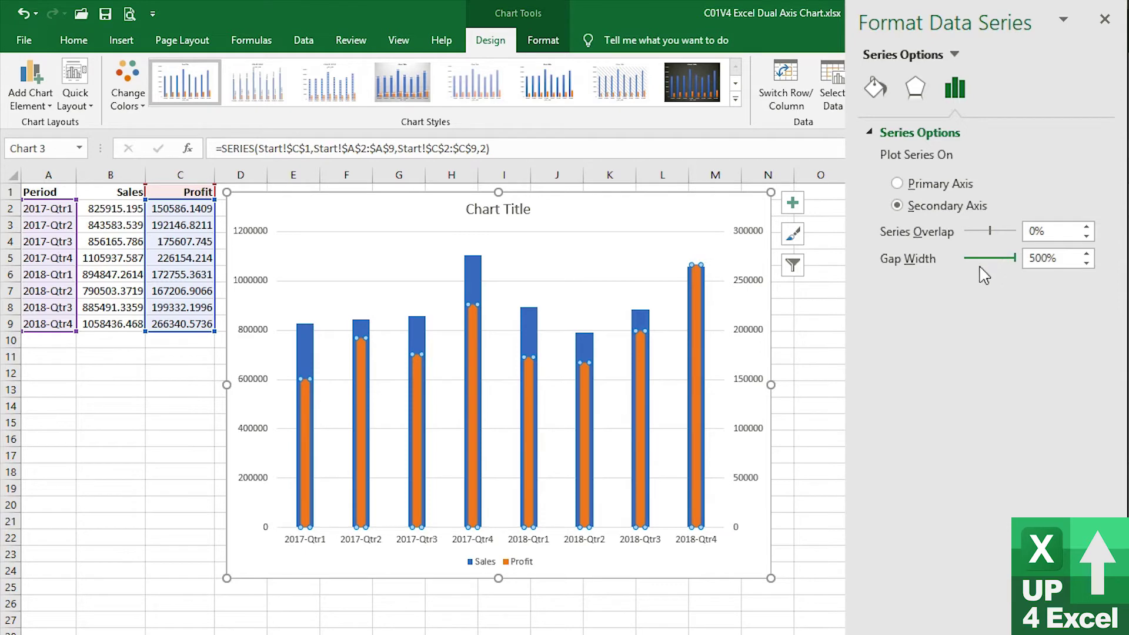
Set the Sales gap width to 40% and the Profit gap width to 284%.
{"action": "left_click", "coordinate": [641, 319]}
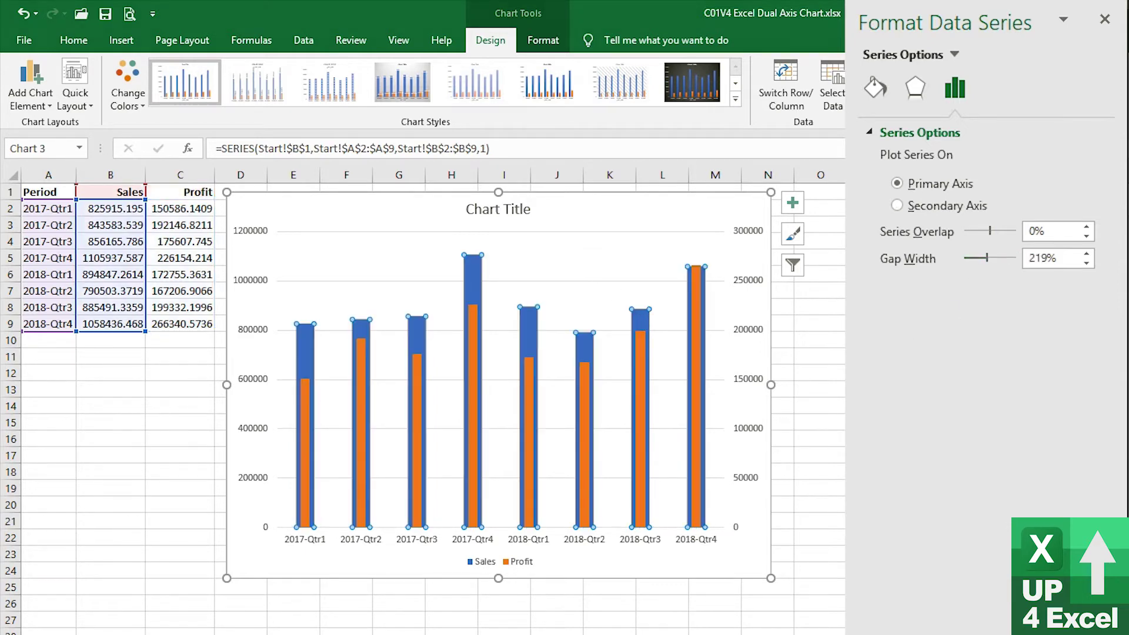
{"action": "left_click_drag", "start_coordinate": [986, 257], "coordinate": [966, 259]}
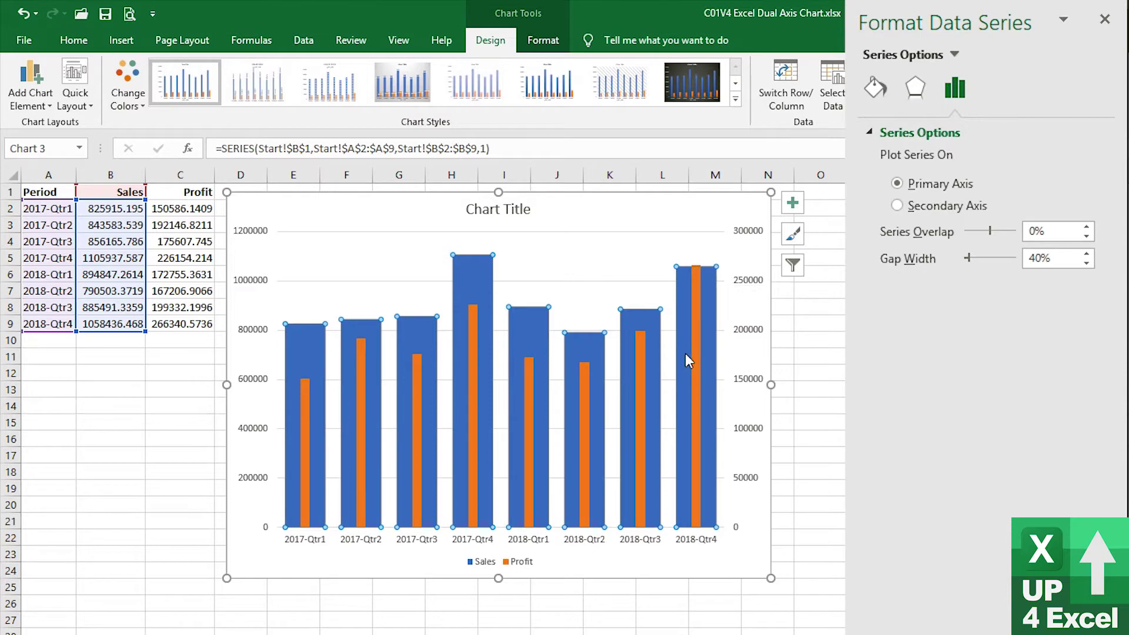
{"action": "left_click", "coordinate": [698, 368]}
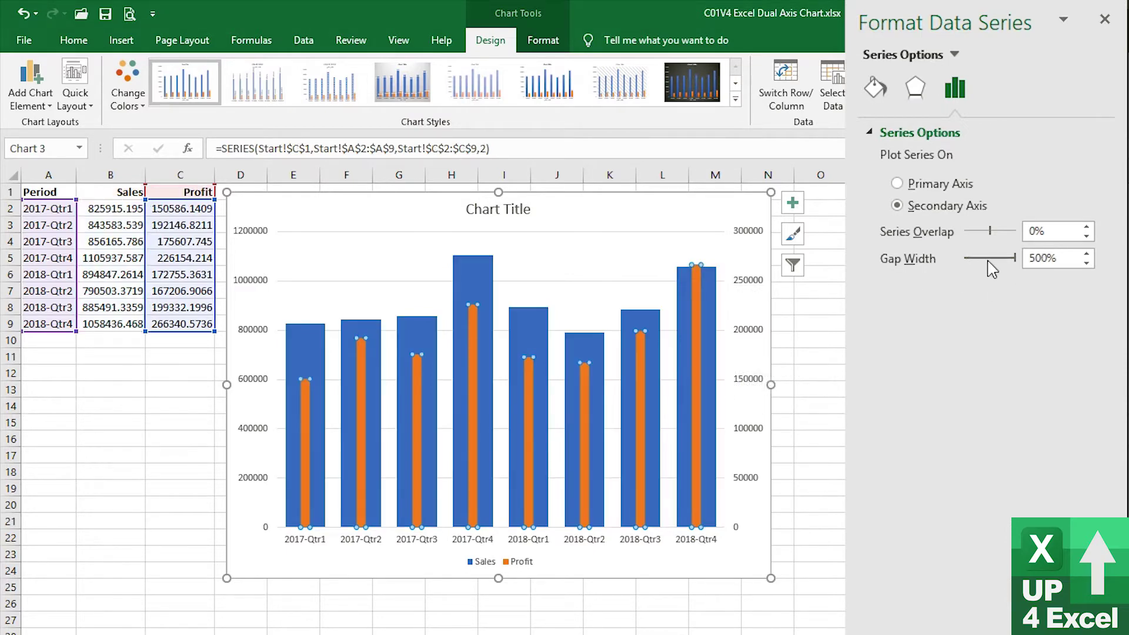
{"action": "left_click_drag", "start_coordinate": [1016, 267], "coordinate": [995, 265]}
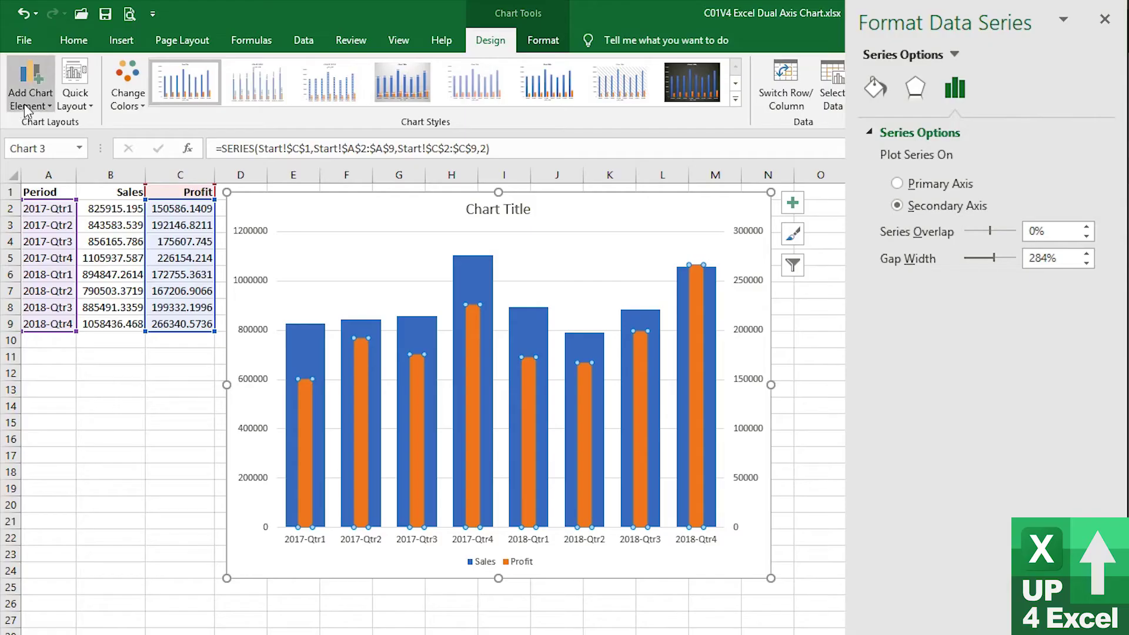
Add Inside End data labels to the Profit bars and select those labels.
{"action": "left_click", "coordinate": [29, 88]}
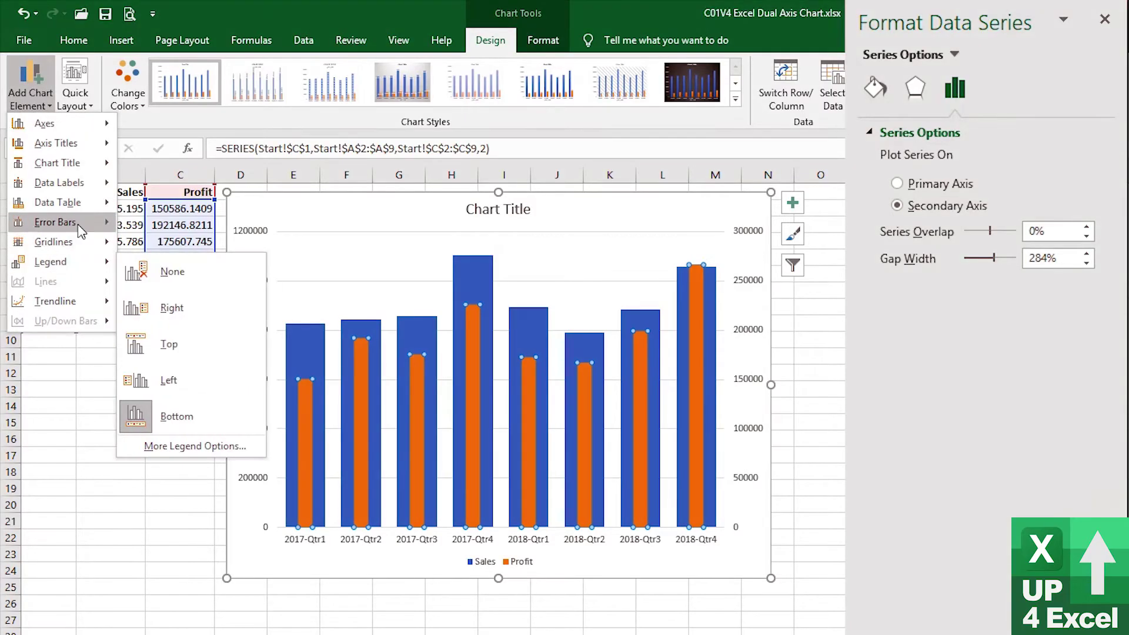
{"action": "mouse_move", "coordinate": [83, 188]}
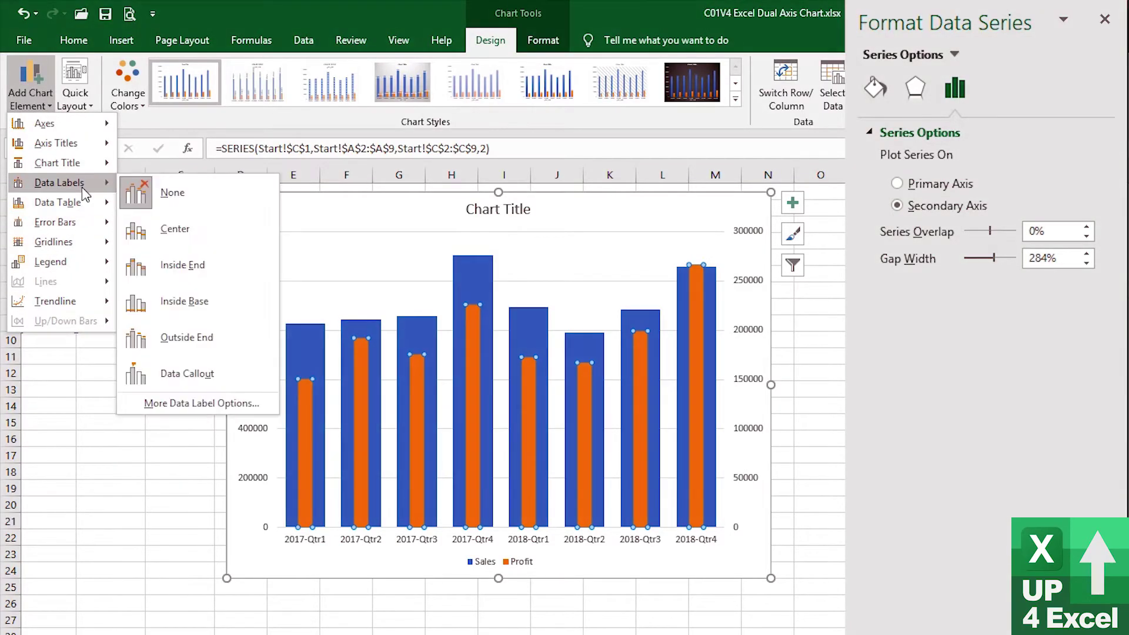
{"action": "left_click", "coordinate": [221, 272]}
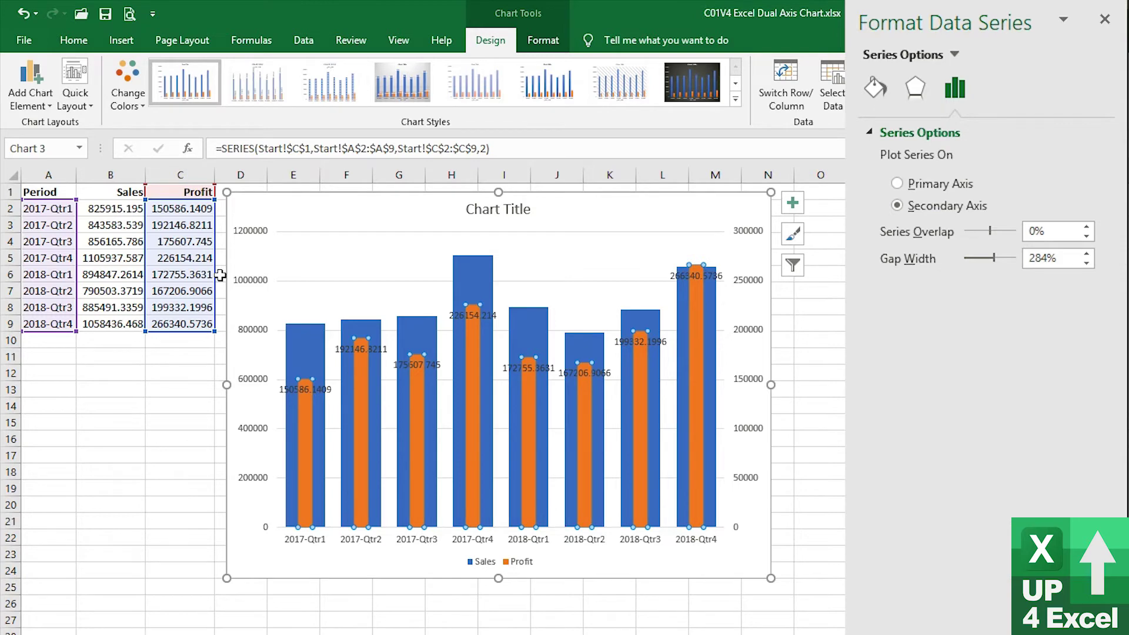
{"action": "left_click", "coordinate": [532, 372]}
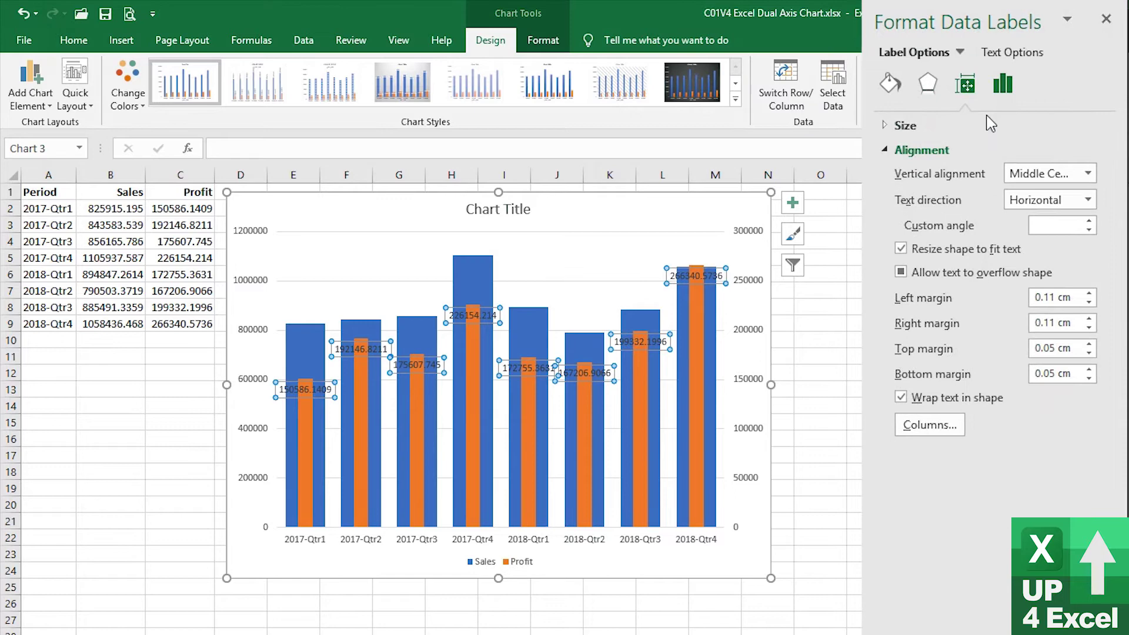
Give the Profit labels the custom number format $0.0,,"M".
{"action": "left_click", "coordinate": [994, 90]}
{"action": "left_click", "coordinate": [901, 455]}
{"action": "scroll", "coordinate": [908, 320], "scroll_direction": "down", "scroll_amount": 3}
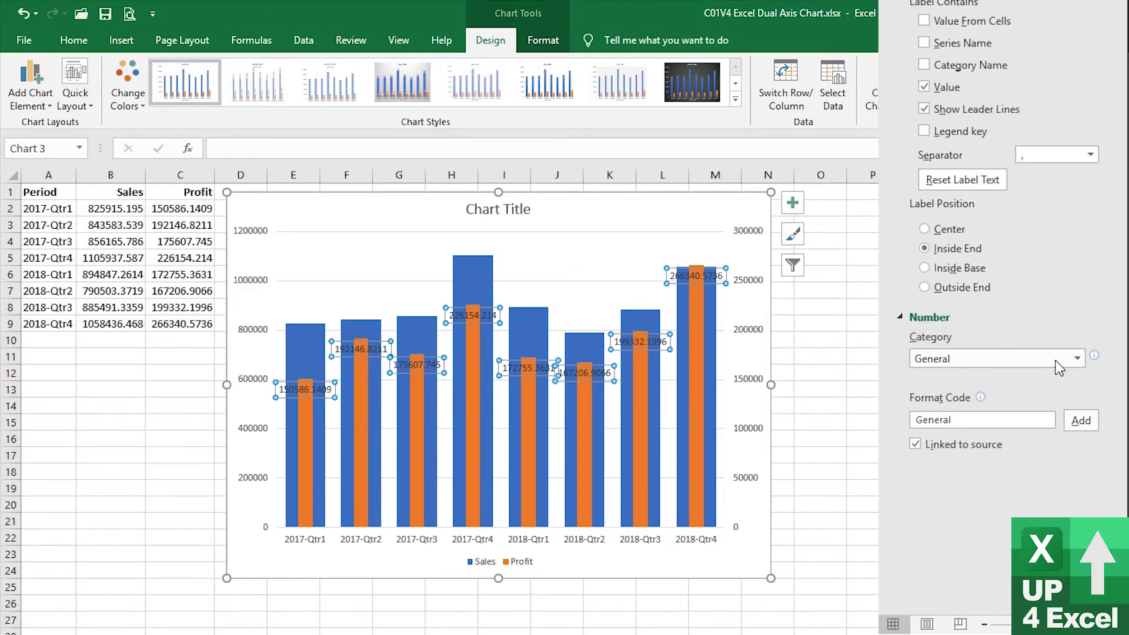
{"action": "left_click", "coordinate": [1080, 358]}
{"action": "left_click", "coordinate": [972, 563]}
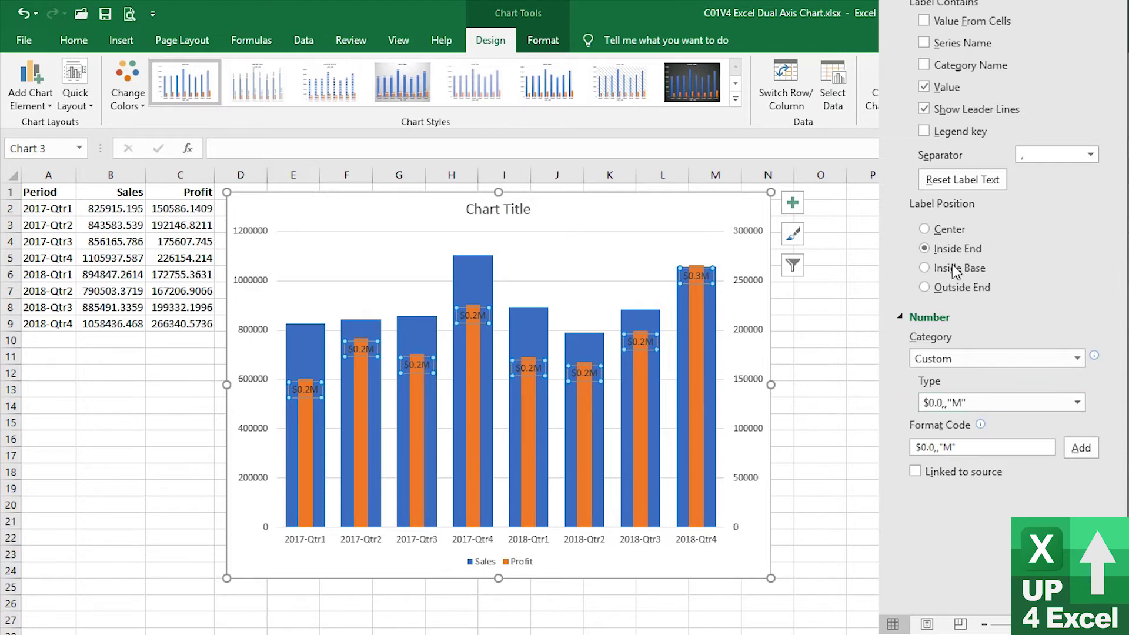
{"action": "scroll", "coordinate": [995, 147], "scroll_direction": "up", "scroll_amount": 3}
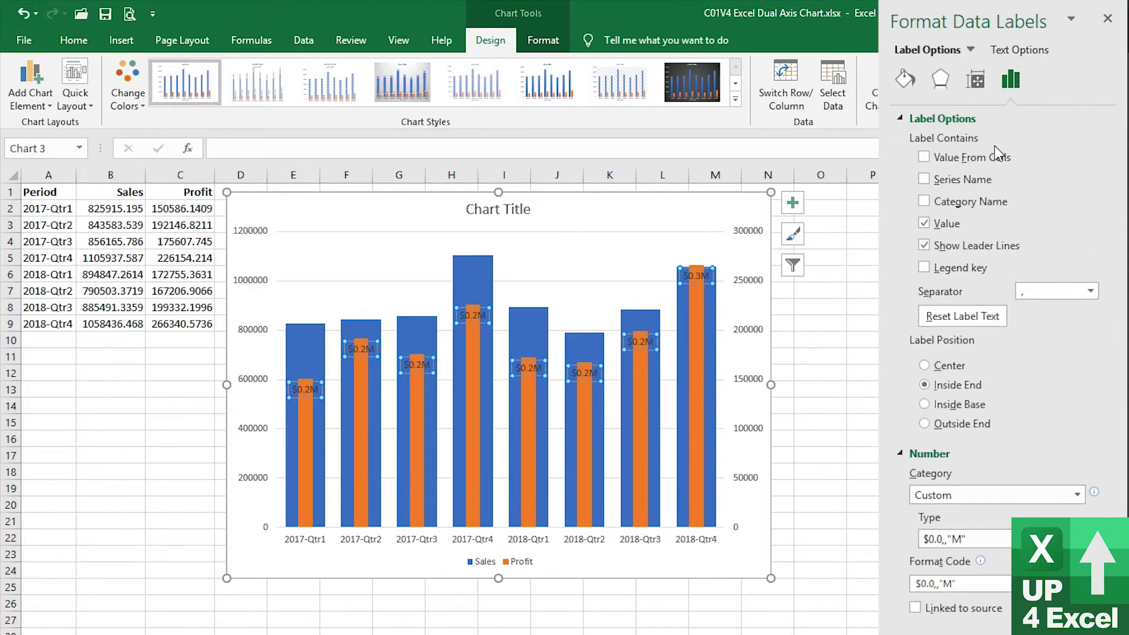
Rotate the Profit labels 270° to read vertically and make them bold.
{"action": "left_click", "coordinate": [940, 79]}
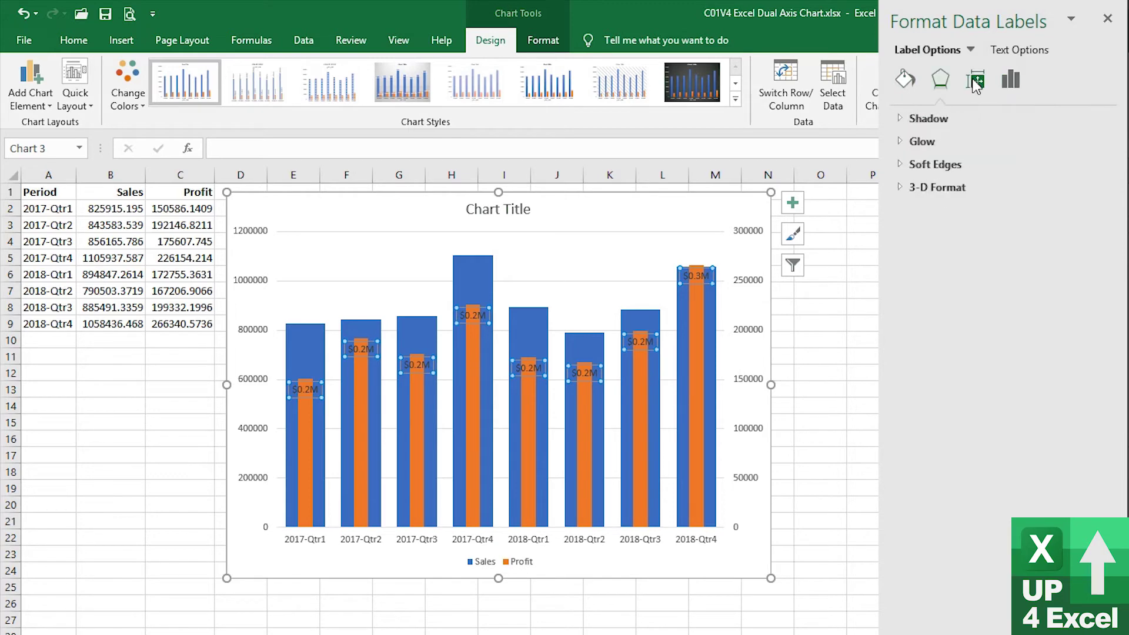
{"action": "left_click", "coordinate": [974, 80]}
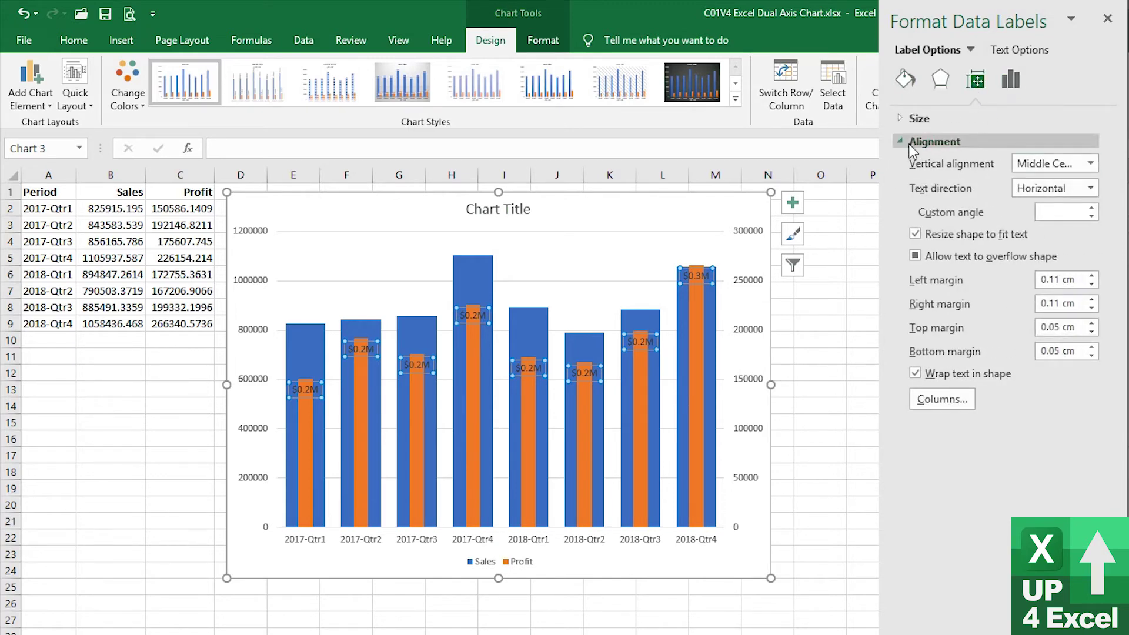
{"action": "left_click", "coordinate": [1092, 190]}
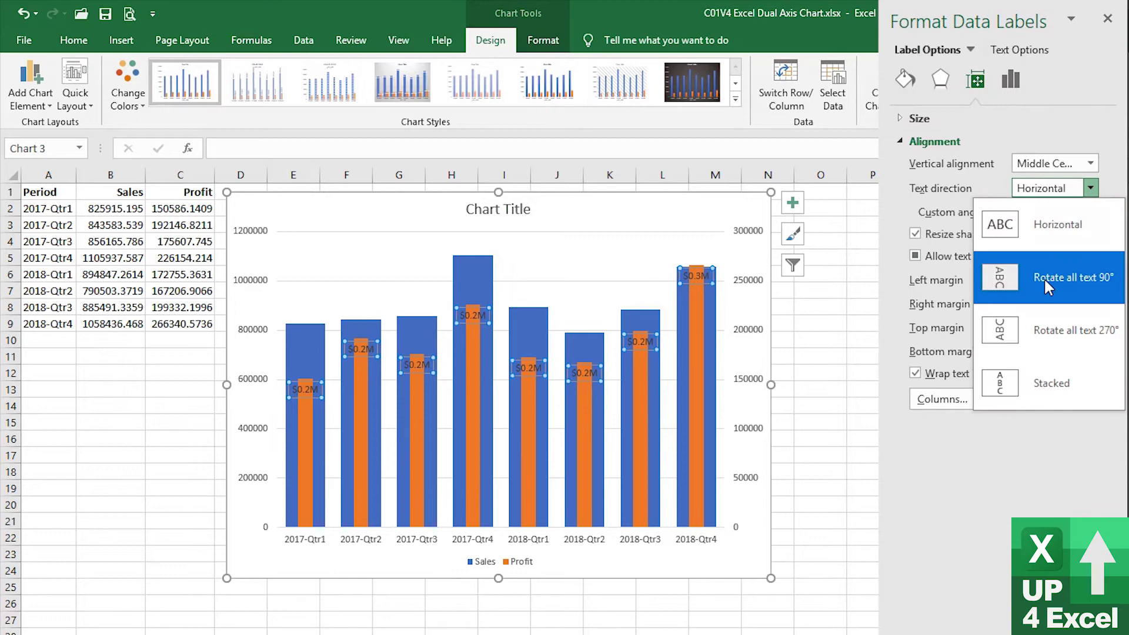
{"action": "left_click", "coordinate": [1035, 330]}
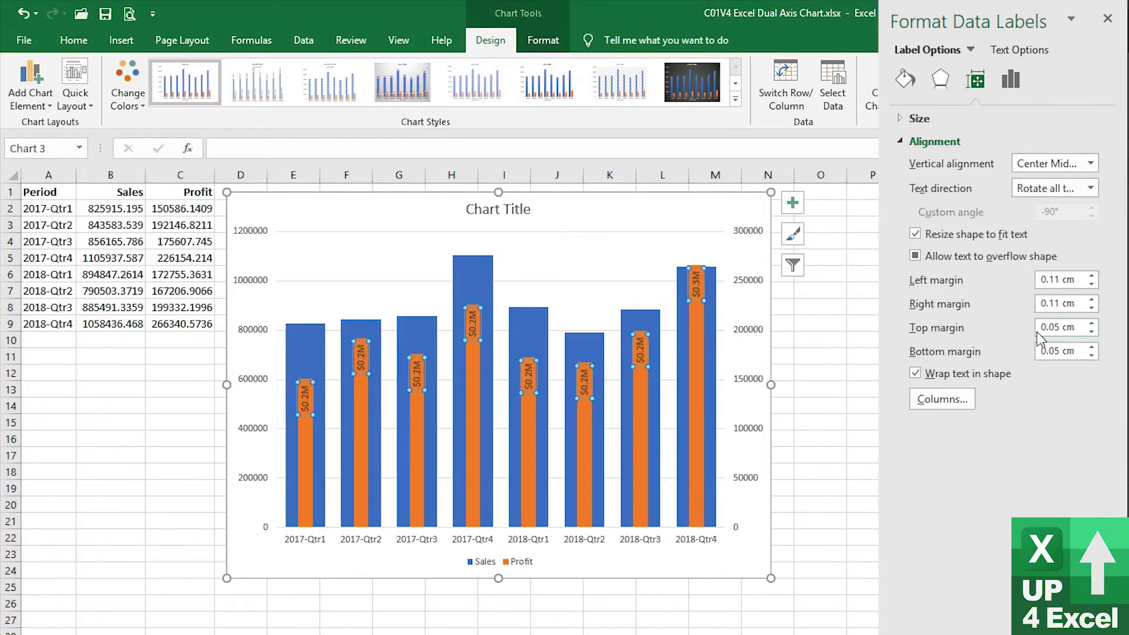
{"action": "left_click", "coordinate": [74, 40]}
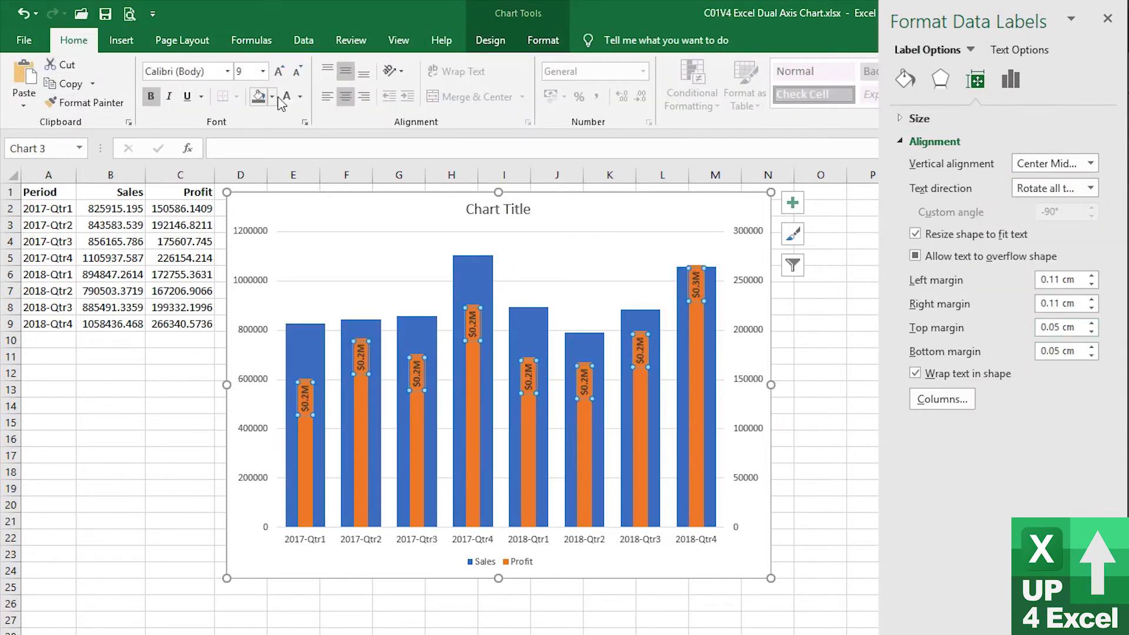
{"action": "left_click", "coordinate": [703, 433]}
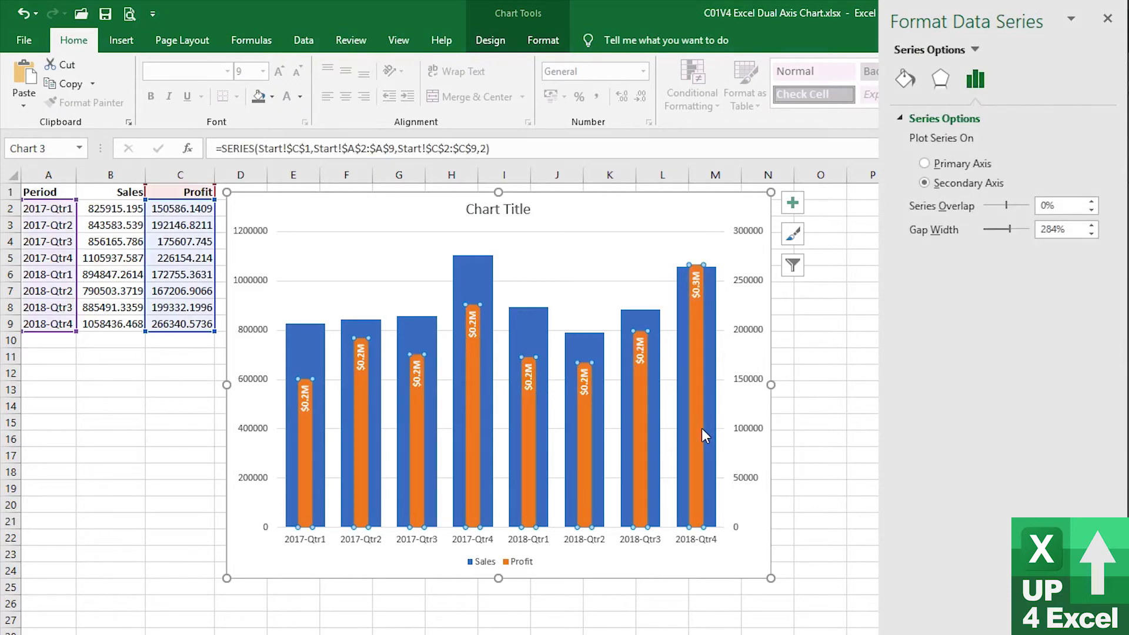
Fill the Profit bars with light blue.
{"action": "left_click", "coordinate": [532, 42]}
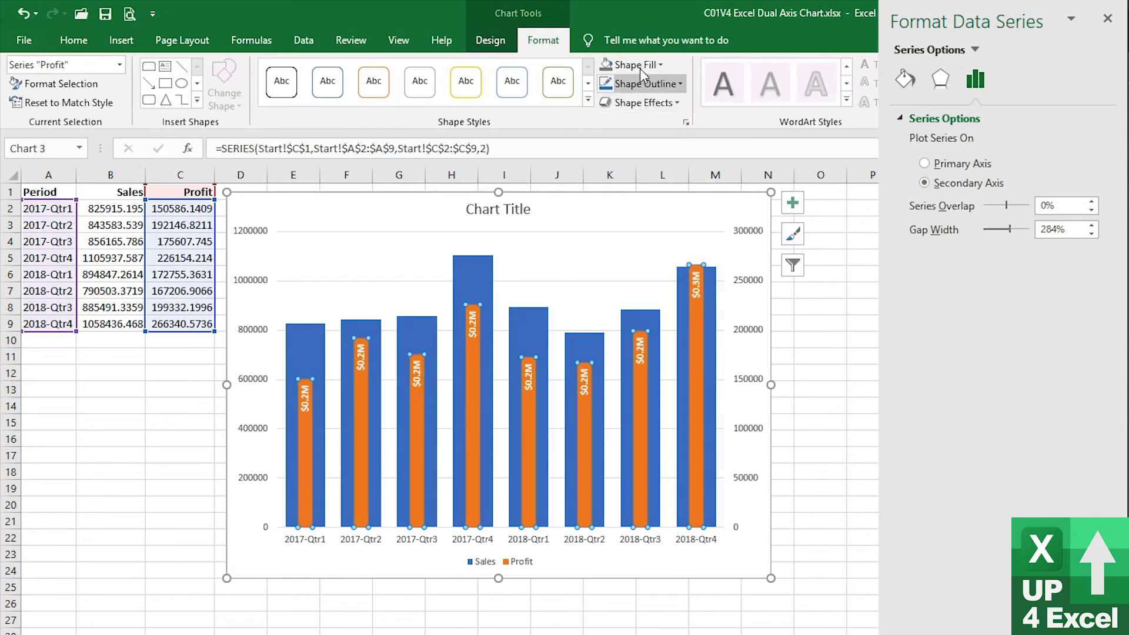
{"action": "left_click", "coordinate": [658, 65]}
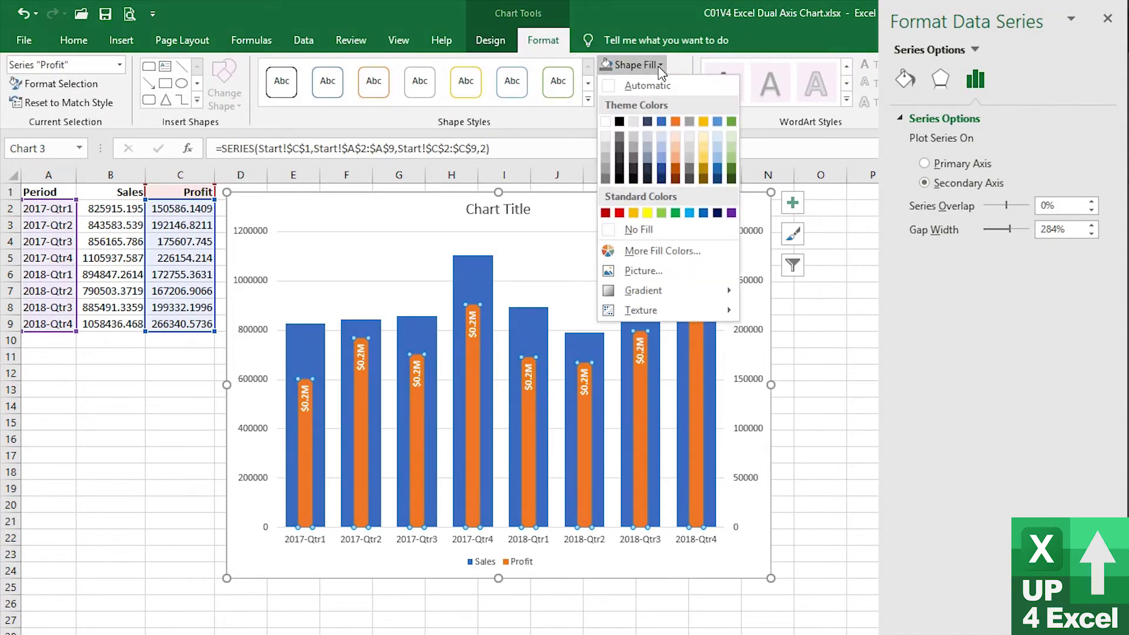
{"action": "left_click", "coordinate": [665, 139]}
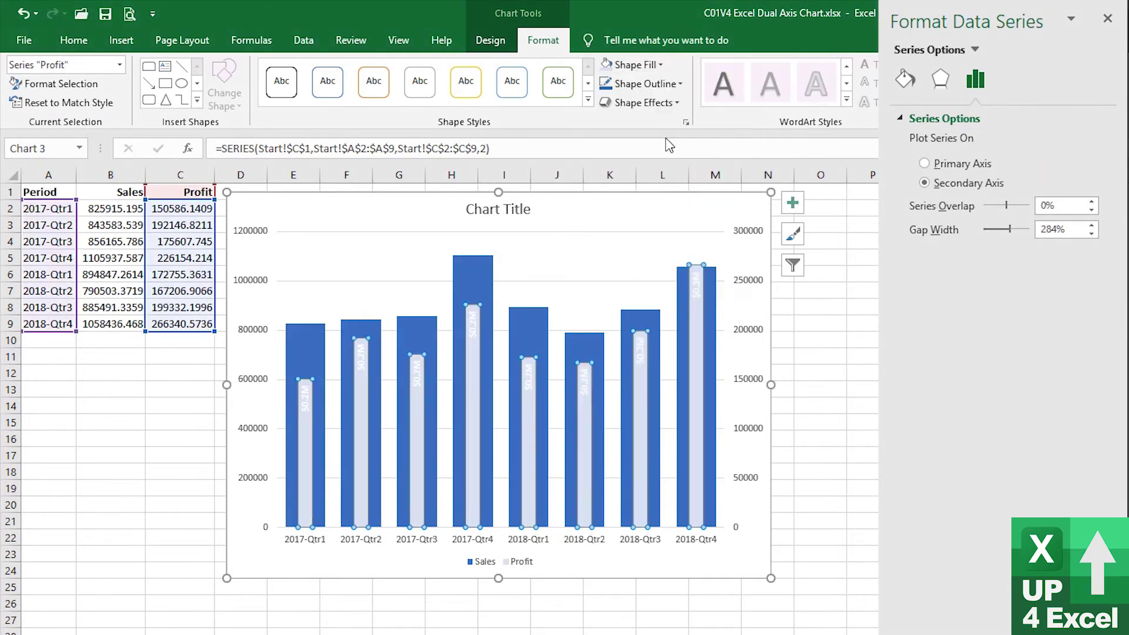
Set the Profit labels' font colour to Automatic and select the Sales bars.
{"action": "left_click", "coordinate": [532, 380]}
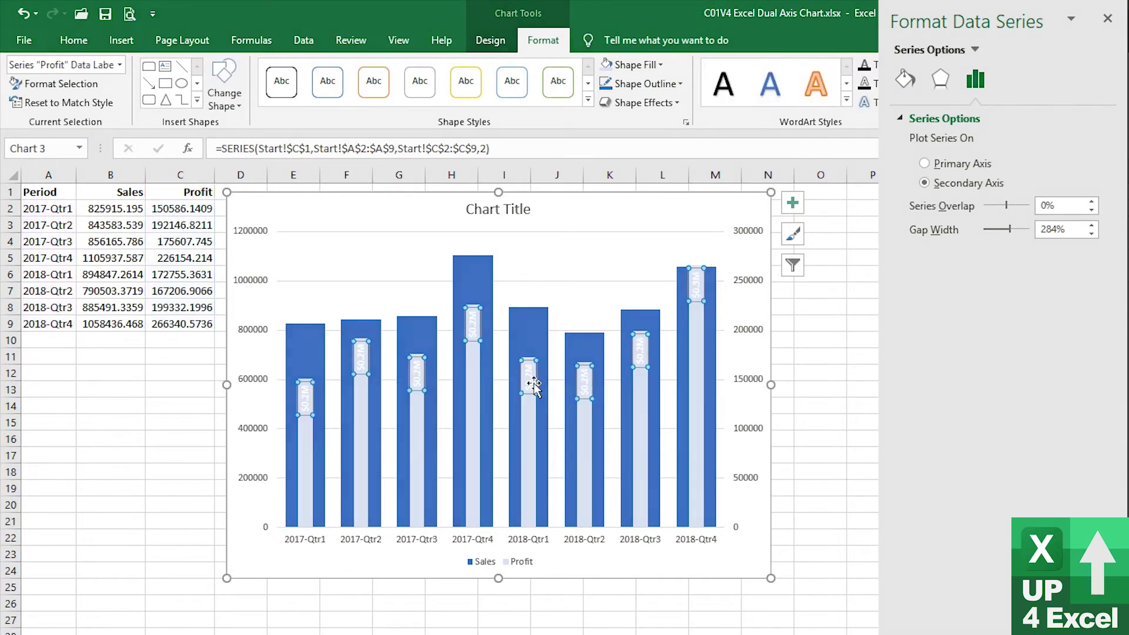
{"action": "left_click", "coordinate": [74, 39]}
{"action": "left_click", "coordinate": [300, 96]}
{"action": "left_click", "coordinate": [301, 122]}
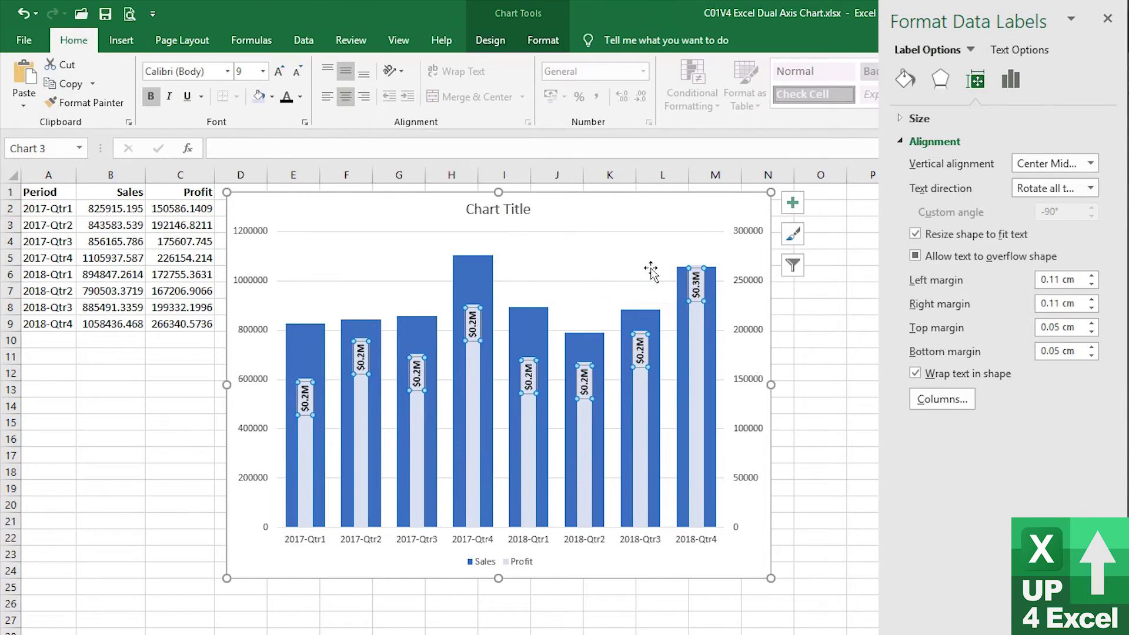
{"action": "left_click", "coordinate": [653, 382]}
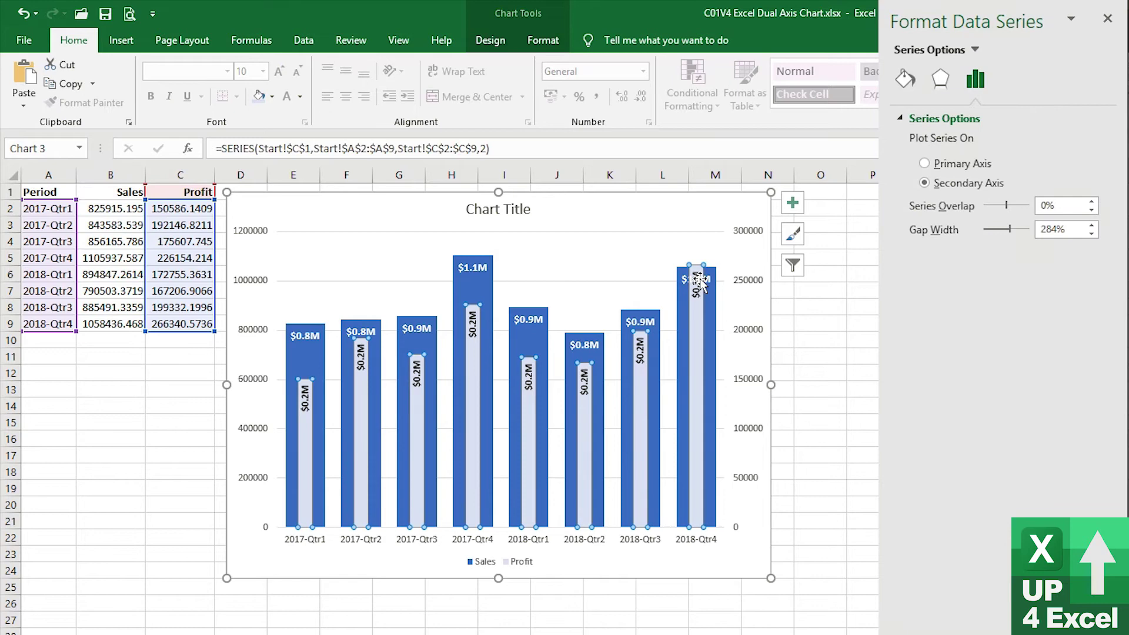
{"action": "left_click", "coordinate": [375, 350]}
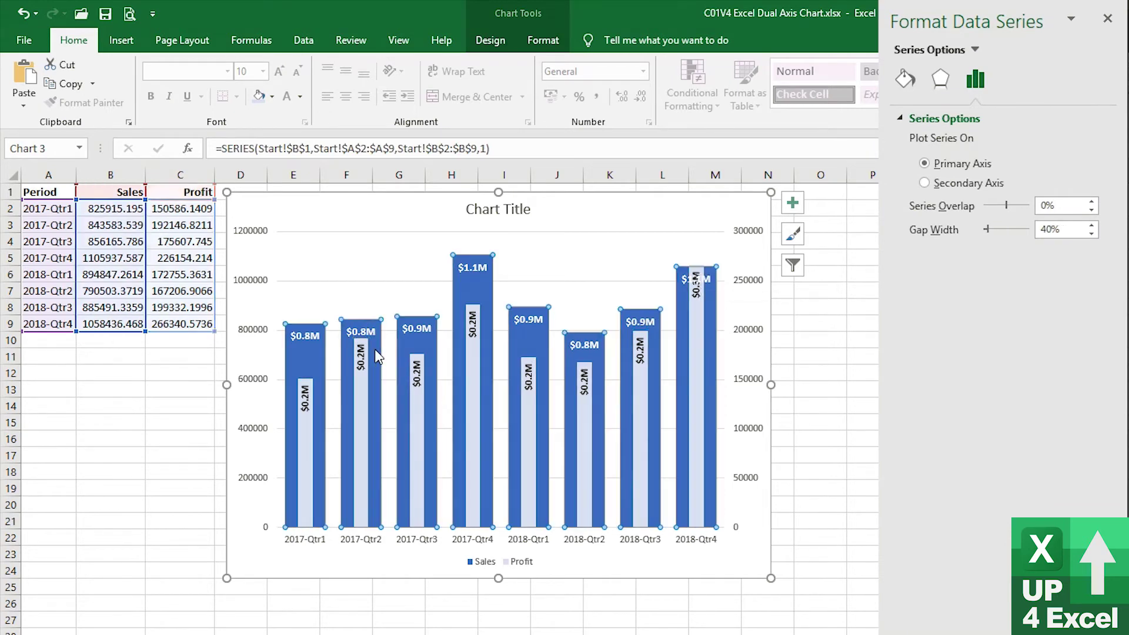
Select the Secondary Vertical (Value) Axis through Current Selection.
{"action": "left_click", "coordinate": [742, 332]}
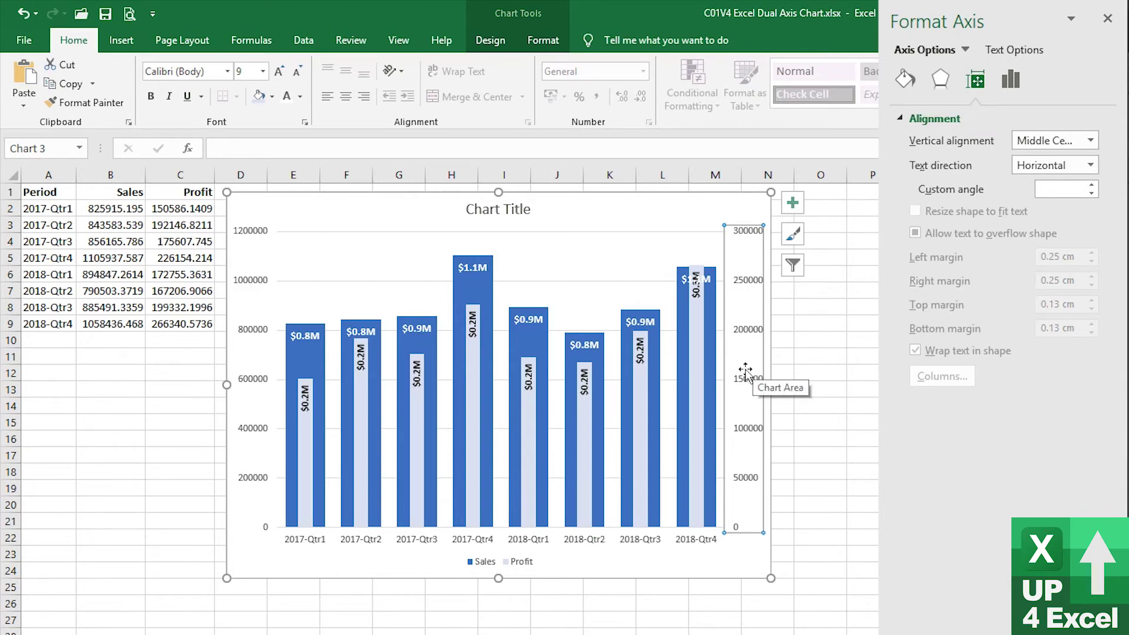
{"action": "left_click", "coordinate": [490, 41]}
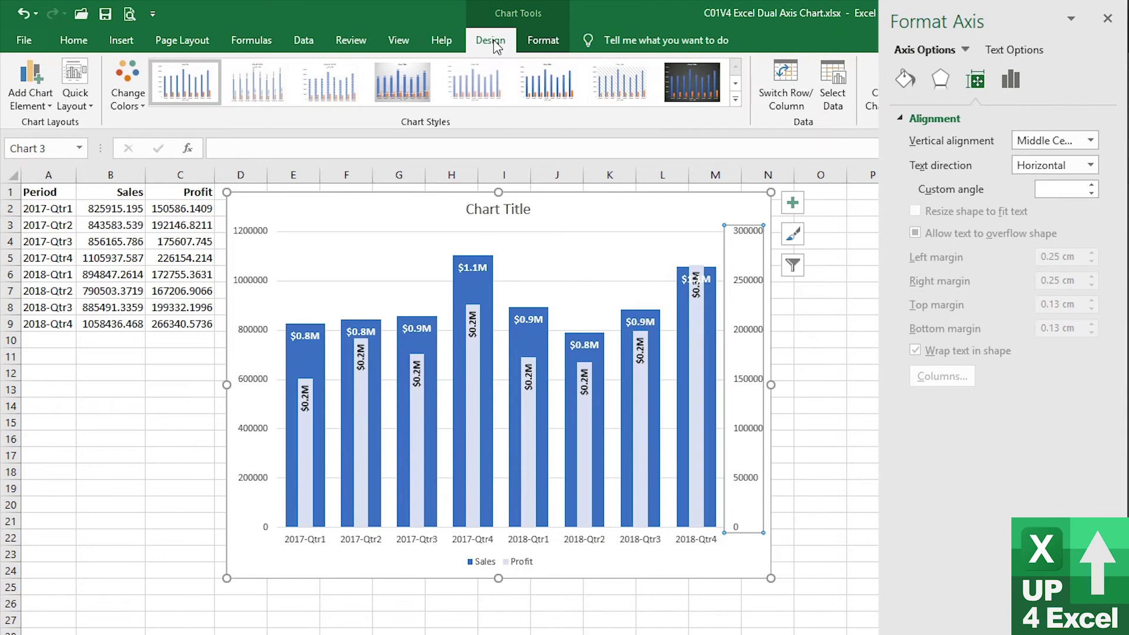
{"action": "left_click", "coordinate": [539, 42]}
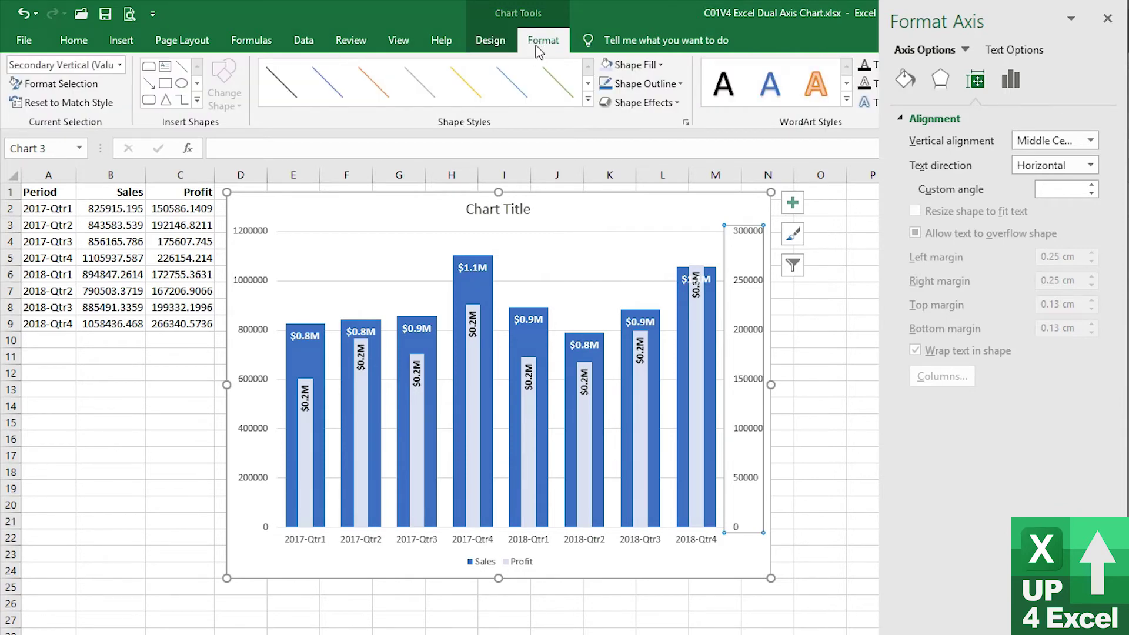
{"action": "left_click", "coordinate": [120, 64]}
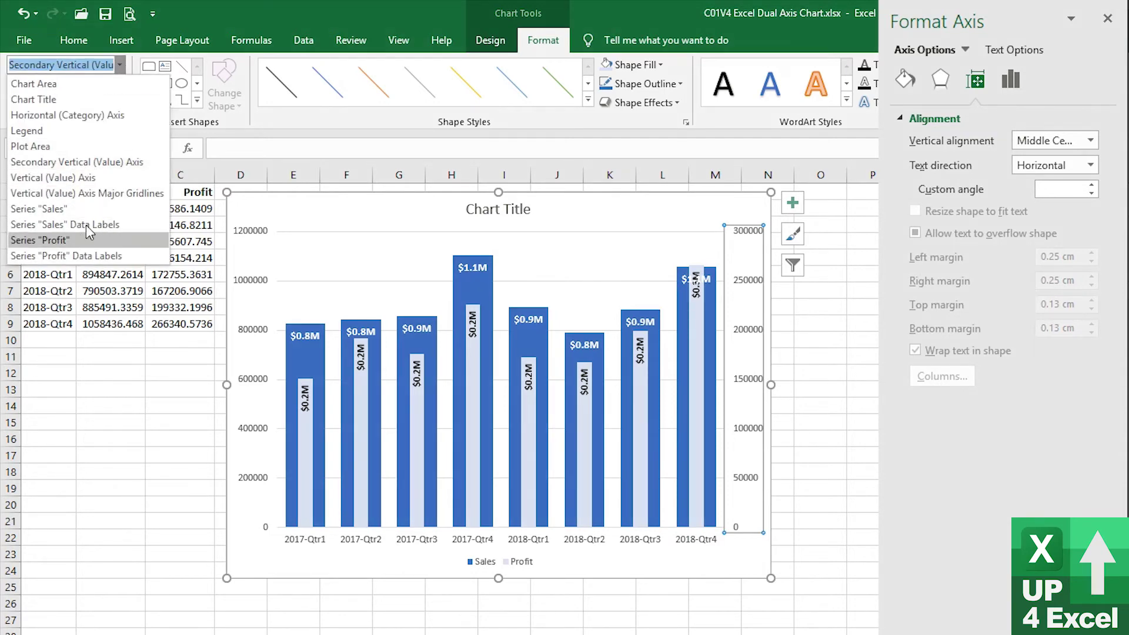
{"action": "left_click", "coordinate": [78, 166]}
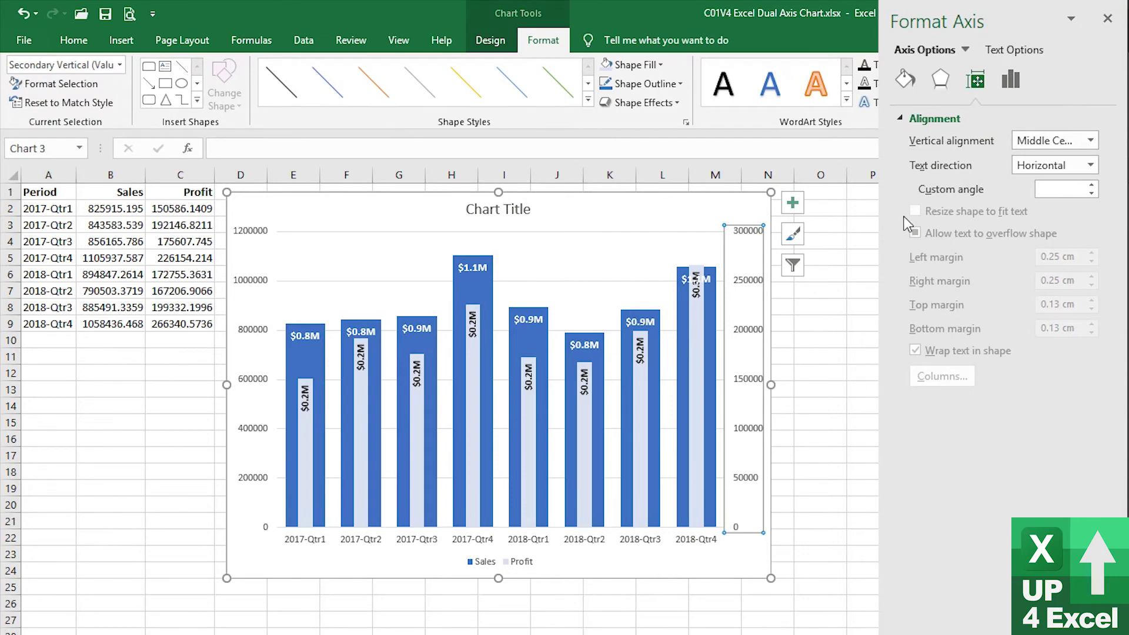
Set the secondary axis Maximum bound to 350000.
{"action": "left_click", "coordinate": [1013, 85]}
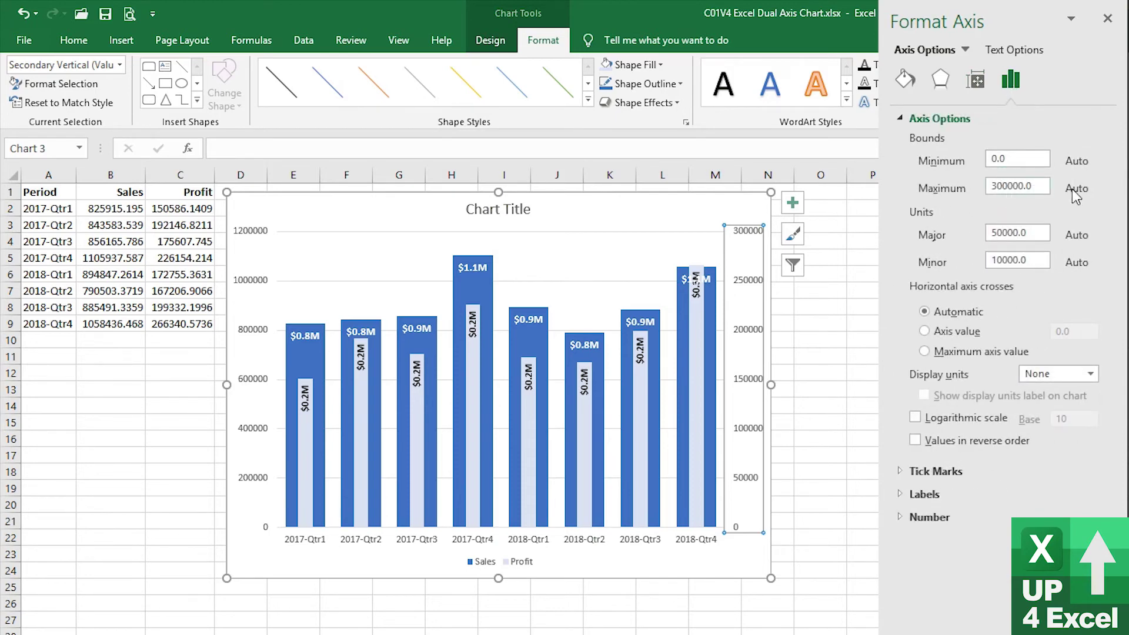
{"action": "left_click", "coordinate": [1043, 184]}
{"action": "double_click", "coordinate": [1044, 184]}
{"action": "key", "text": "Delete"}
{"action": "type", "text": "5"}
{"action": "key", "text": "Return"}
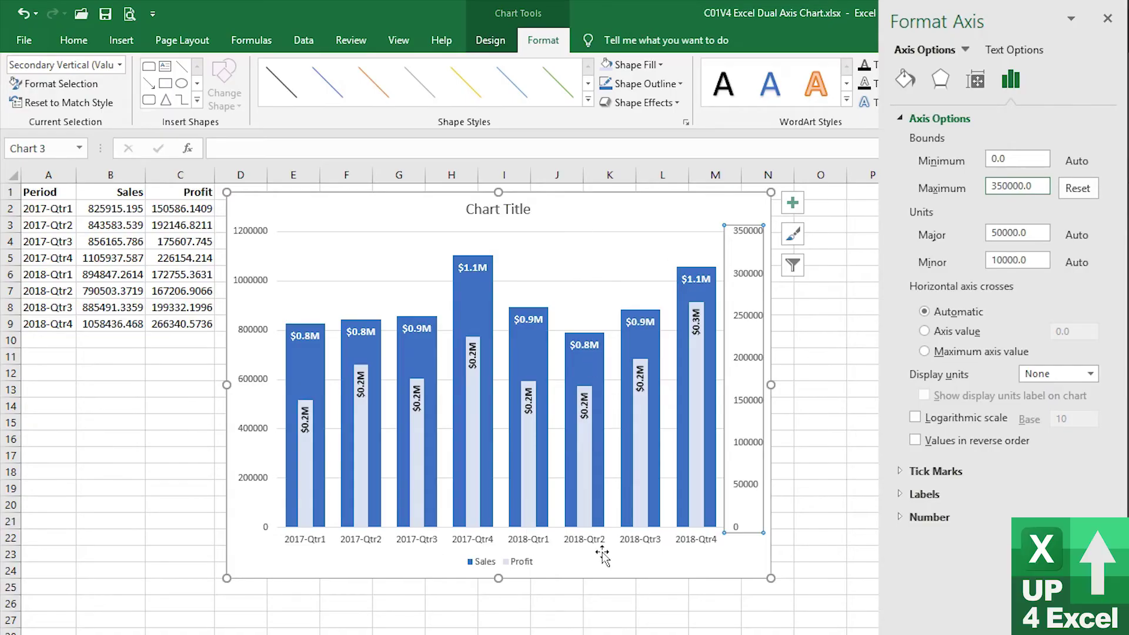
Set the vertical value axis Label Position to None.
{"action": "left_click", "coordinate": [749, 506]}
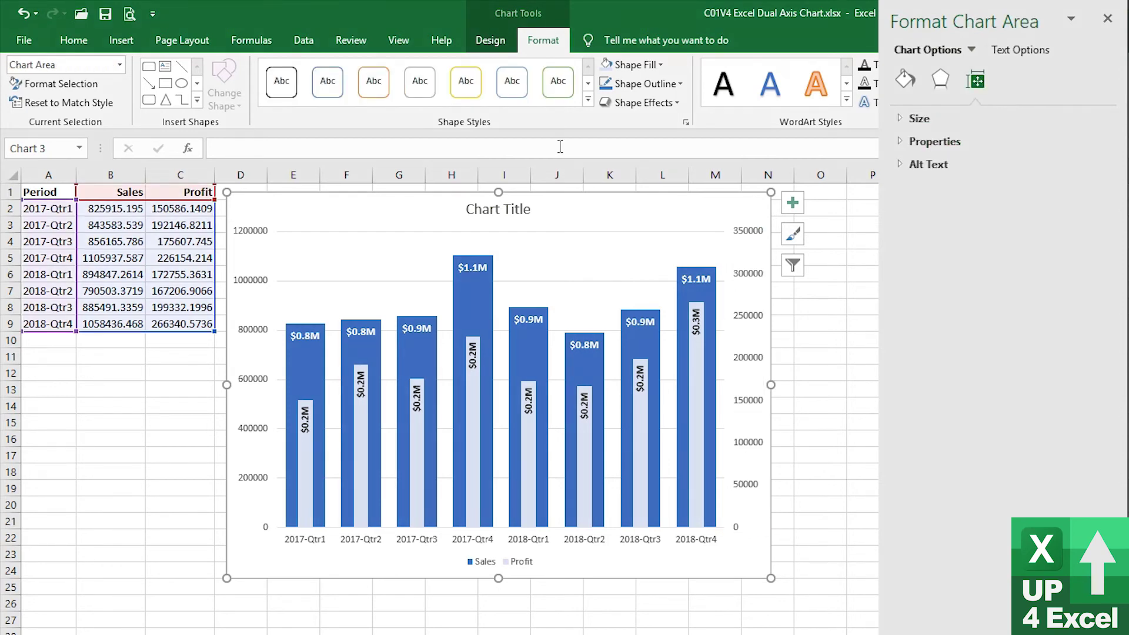
{"action": "left_click", "coordinate": [262, 232]}
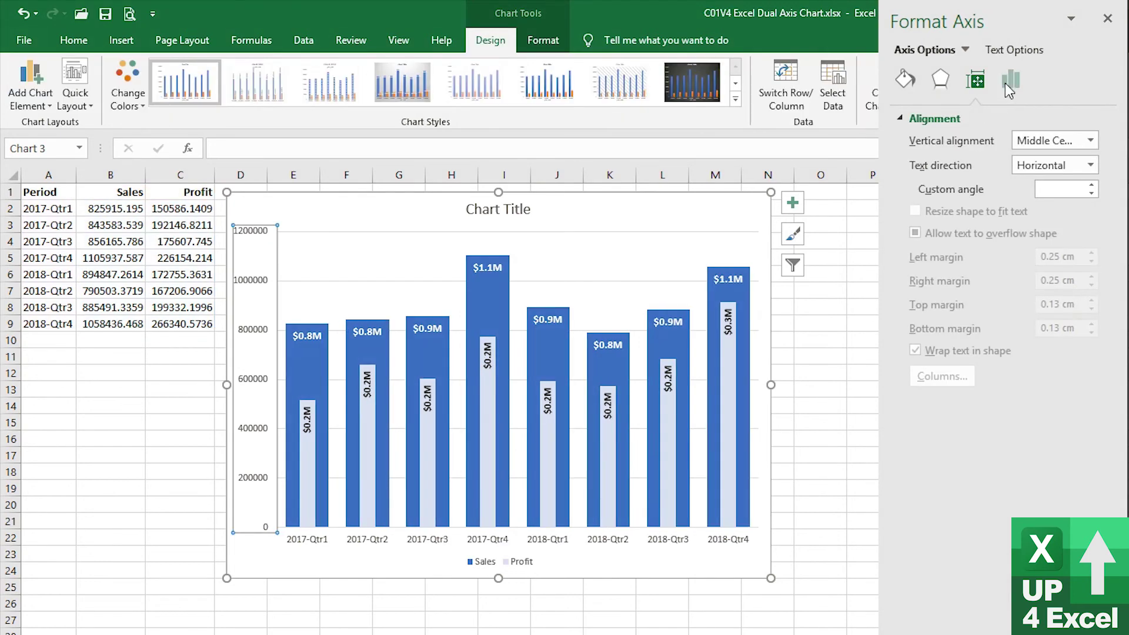
{"action": "left_click", "coordinate": [1009, 79]}
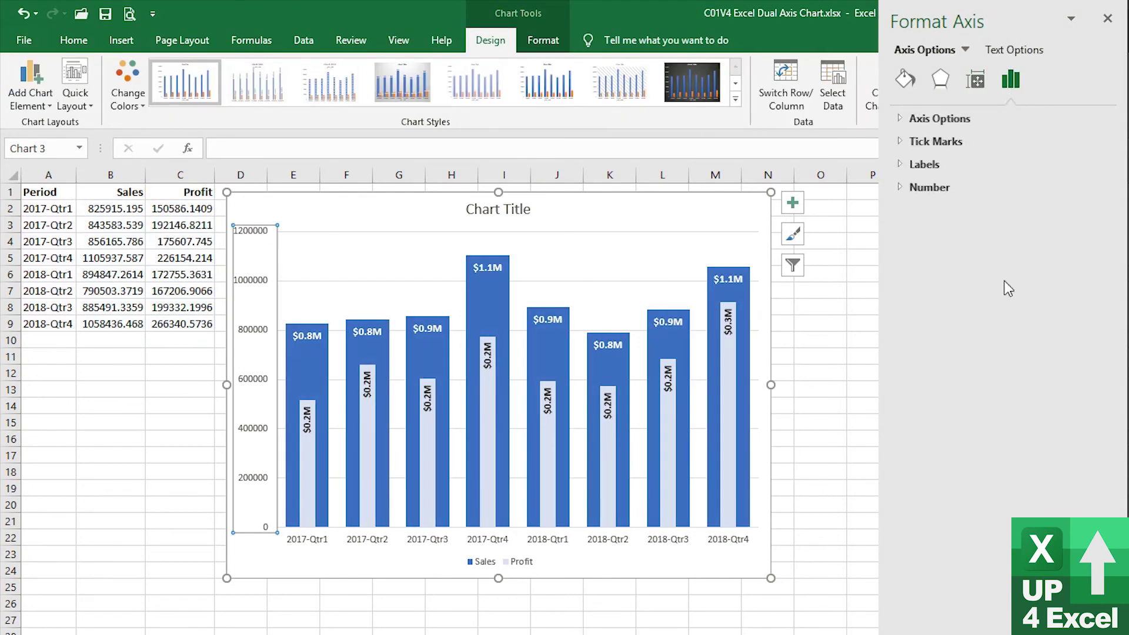
{"action": "left_click", "coordinate": [898, 169]}
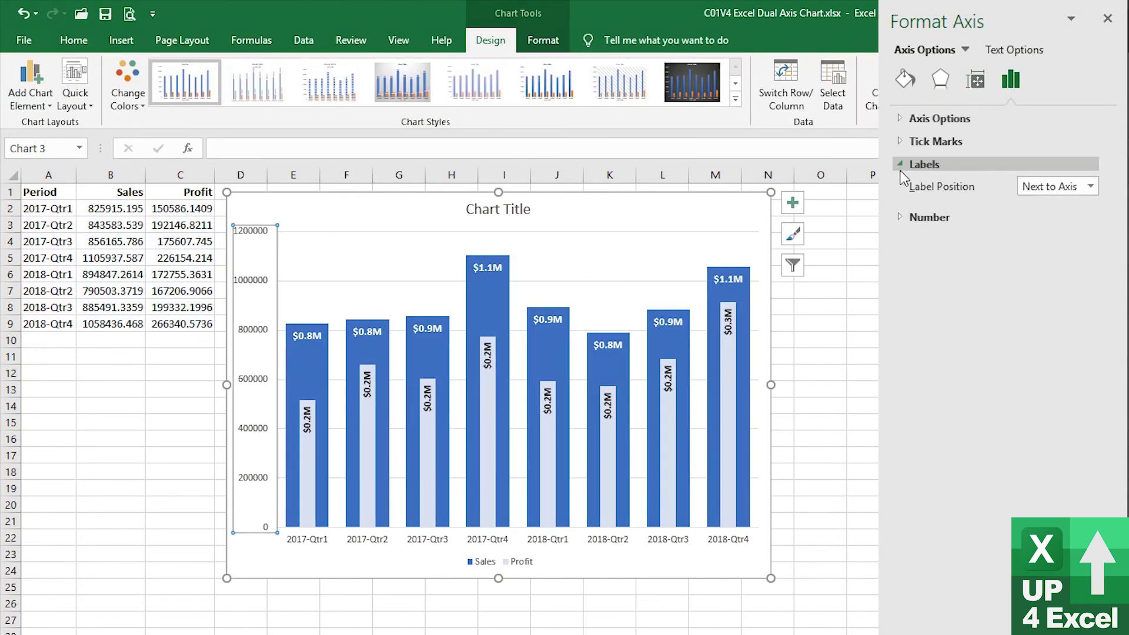
{"action": "left_click", "coordinate": [1090, 187]}
{"action": "left_click", "coordinate": [1057, 255]}
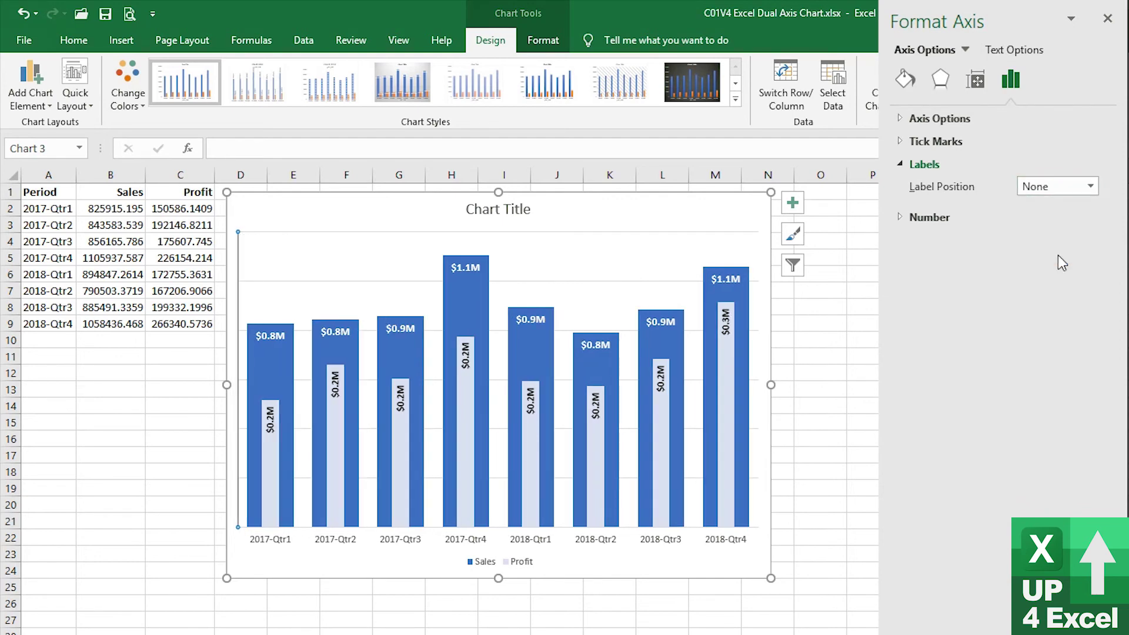
Give the vertical axis No fill and No line, then select the horizontal gridlines.
{"action": "left_click", "coordinate": [904, 143]}
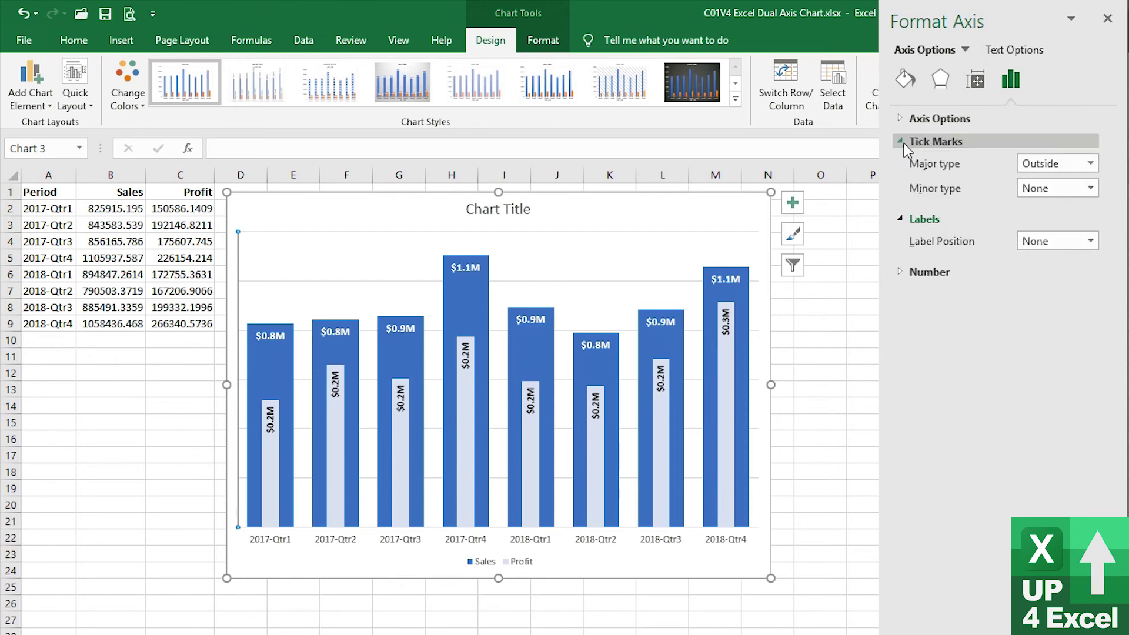
{"action": "left_click", "coordinate": [900, 119]}
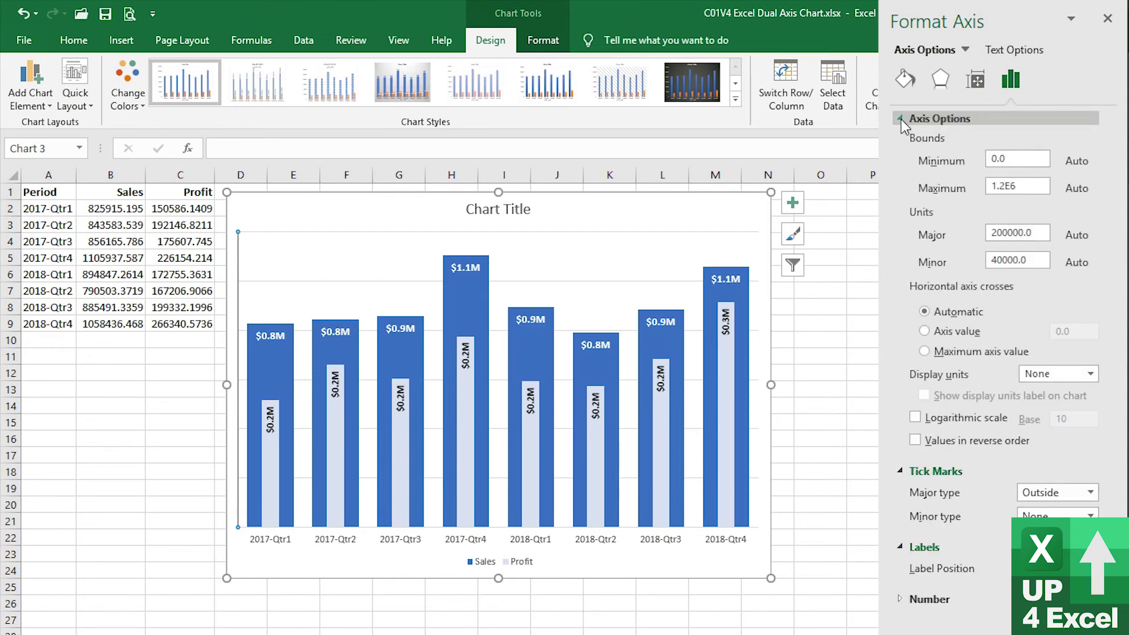
{"action": "left_click", "coordinate": [905, 78]}
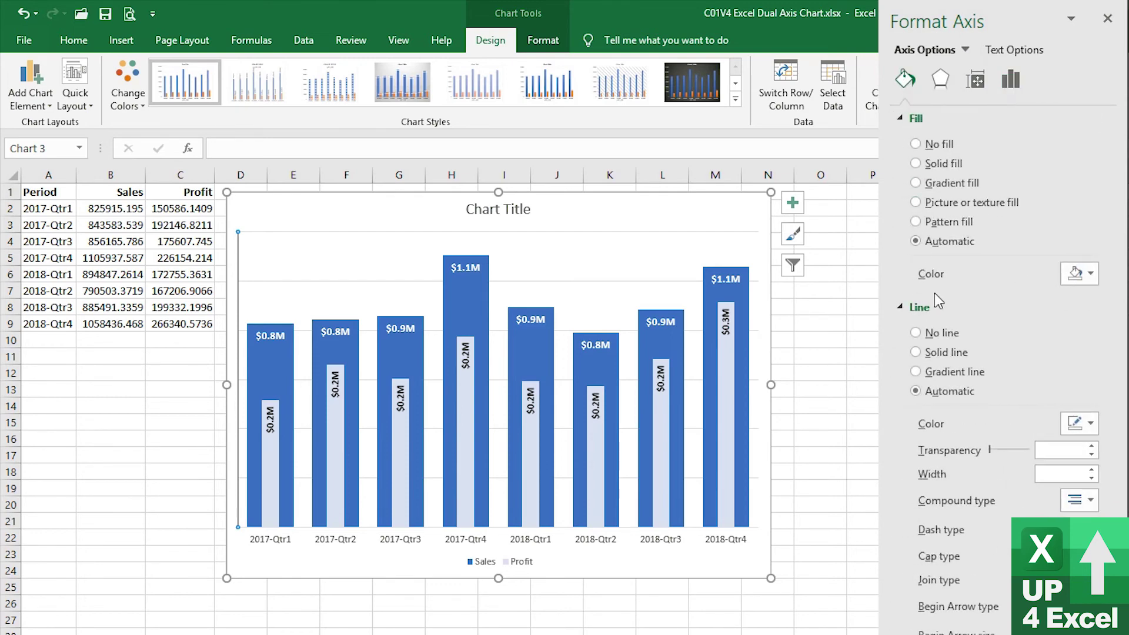
{"action": "left_click", "coordinate": [920, 144]}
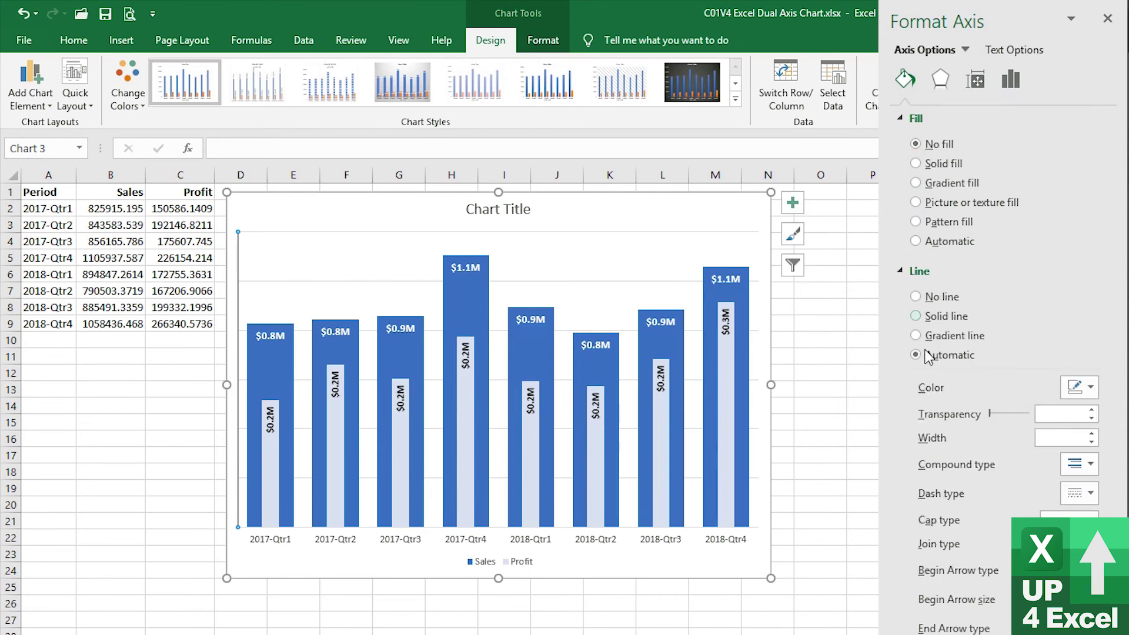
{"action": "left_click", "coordinate": [916, 297]}
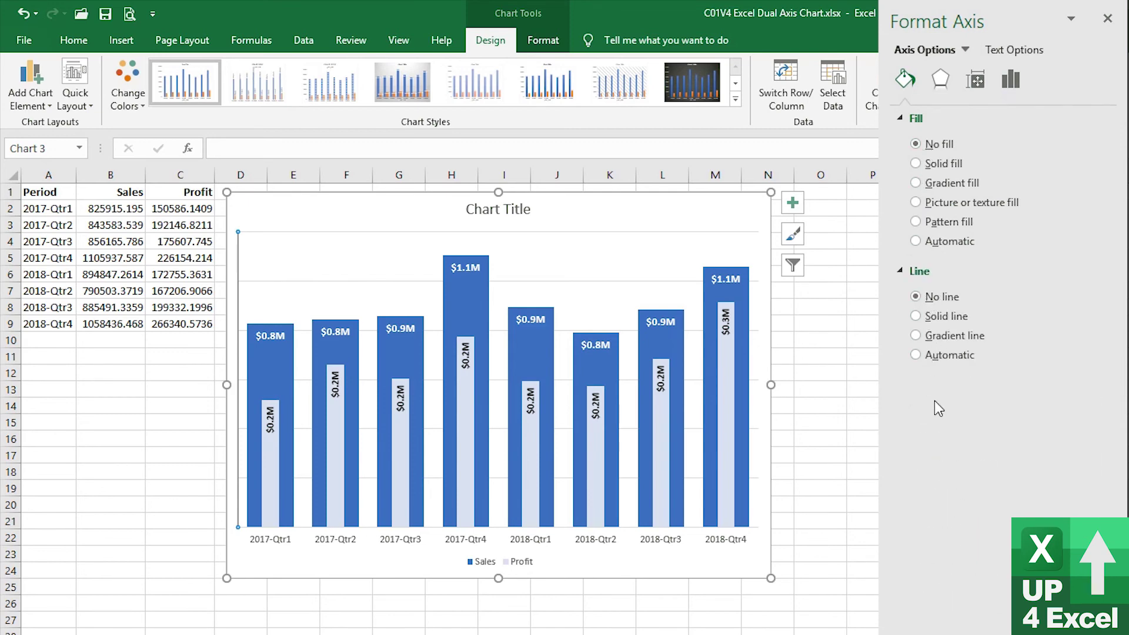
{"action": "left_click", "coordinate": [625, 281]}
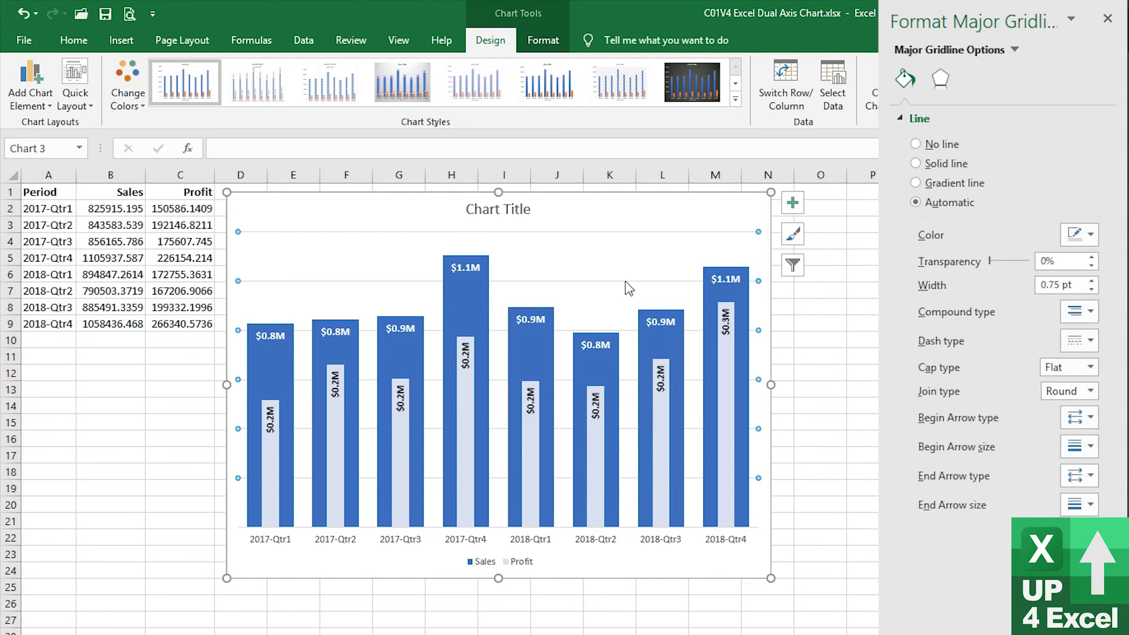
Delete the gridlines, give the category axis no fill and no line, and bold the quarter labels.
{"action": "key", "text": "Escape"}
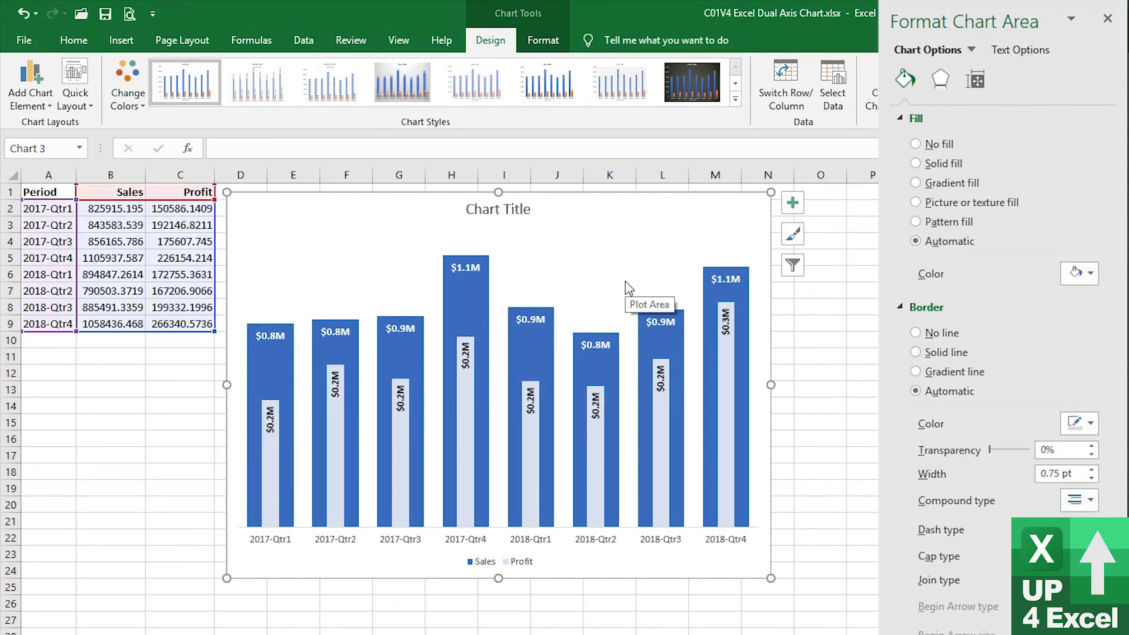
{"action": "left_click", "coordinate": [546, 541]}
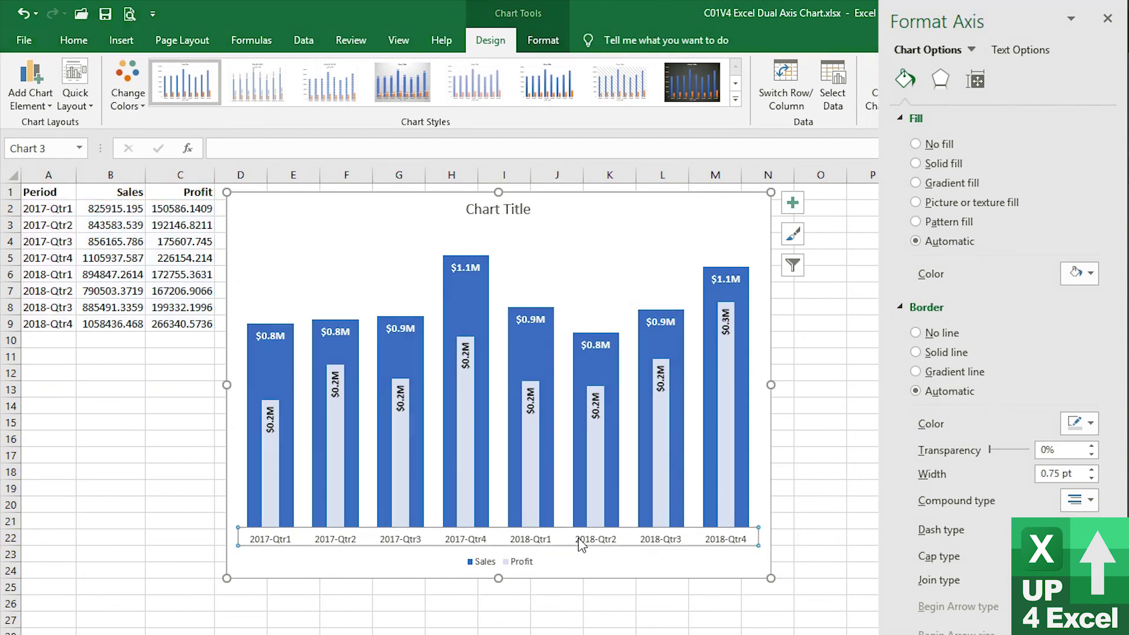
{"action": "left_click", "coordinate": [917, 144]}
{"action": "left_click", "coordinate": [917, 296]}
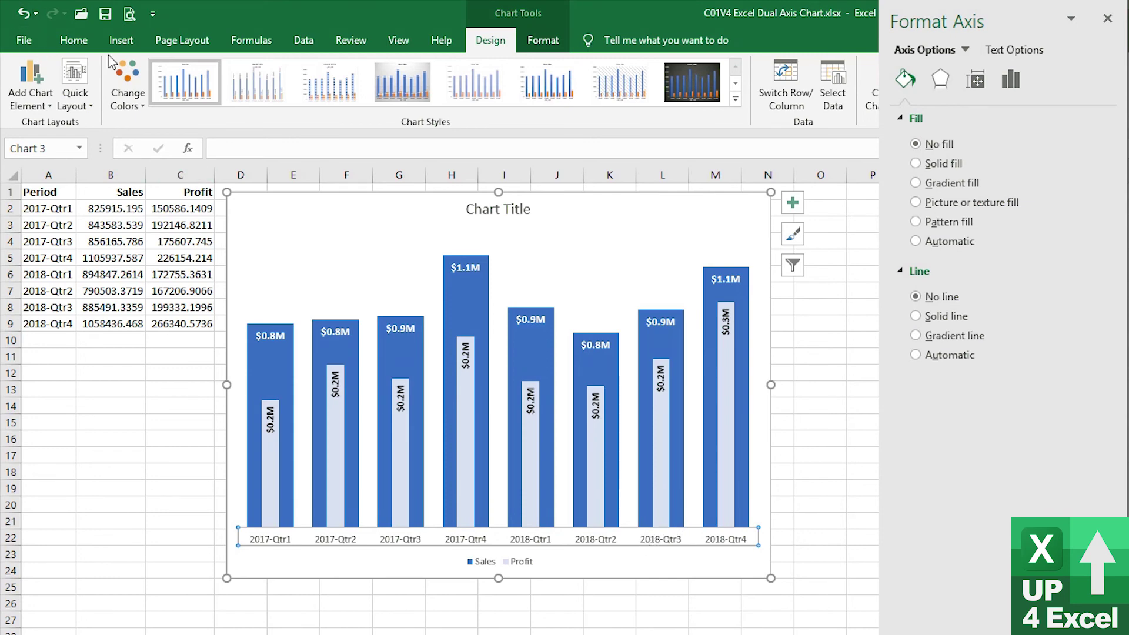
{"action": "left_click", "coordinate": [74, 40]}
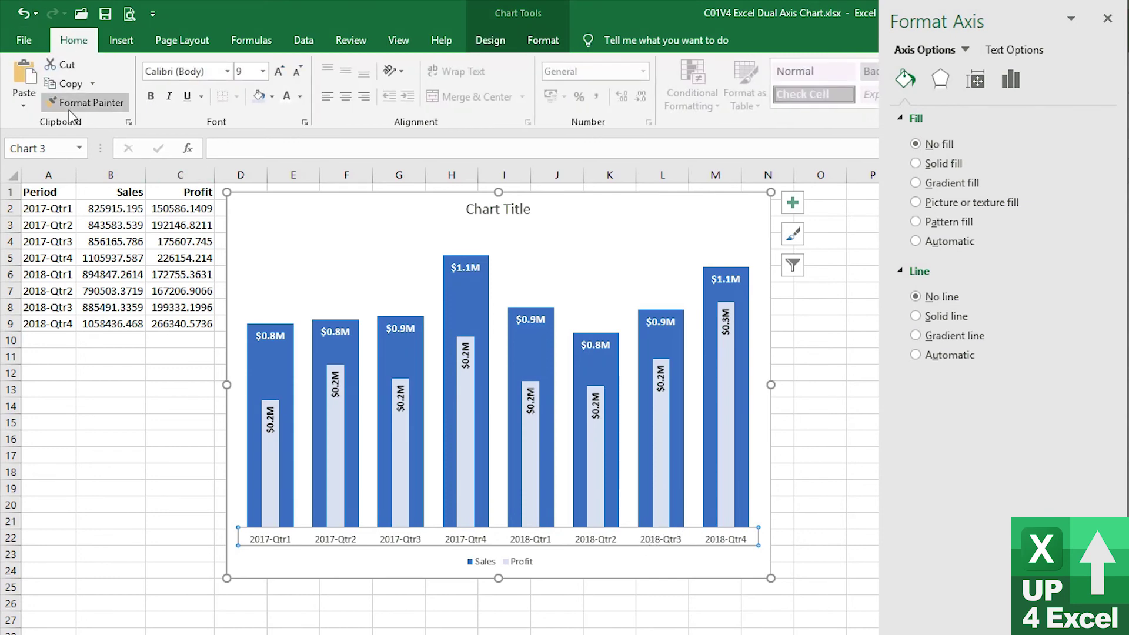
{"action": "left_click", "coordinate": [151, 96]}
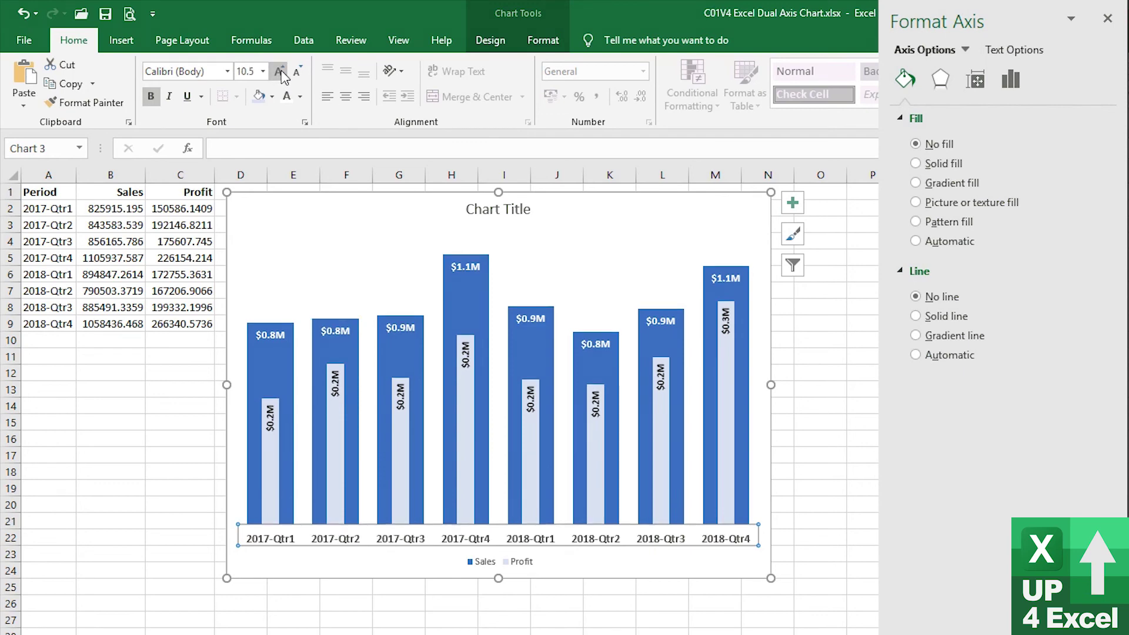
Title the chart 'Sales and Profit' in bold, larger text.
{"action": "left_click", "coordinate": [499, 210]}
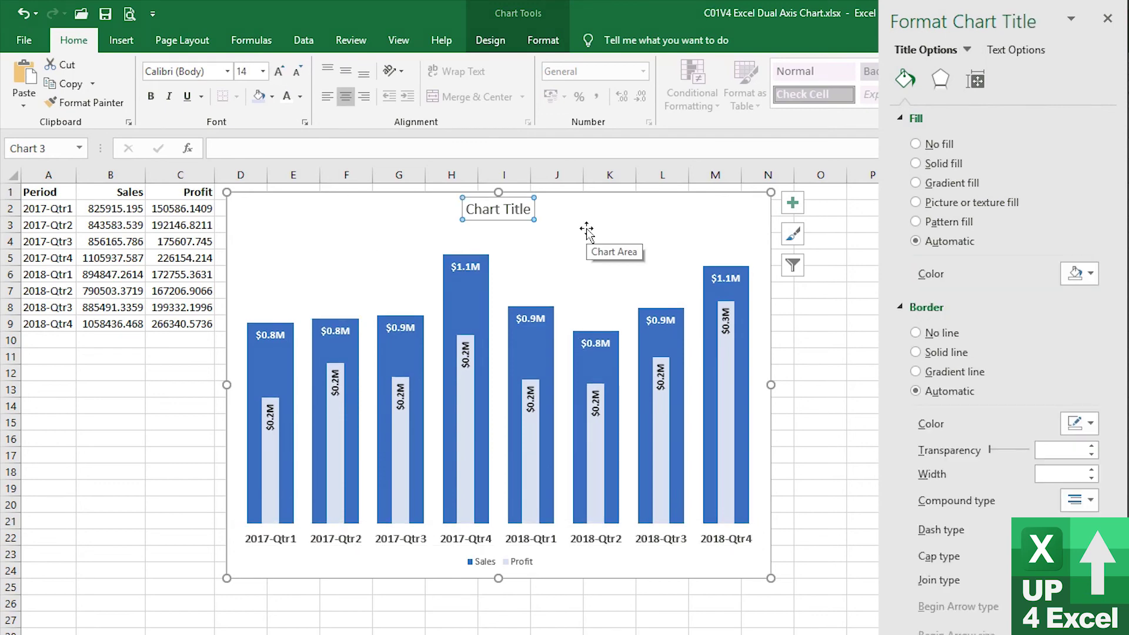
{"action": "type", "text": "Sales and Prof"}
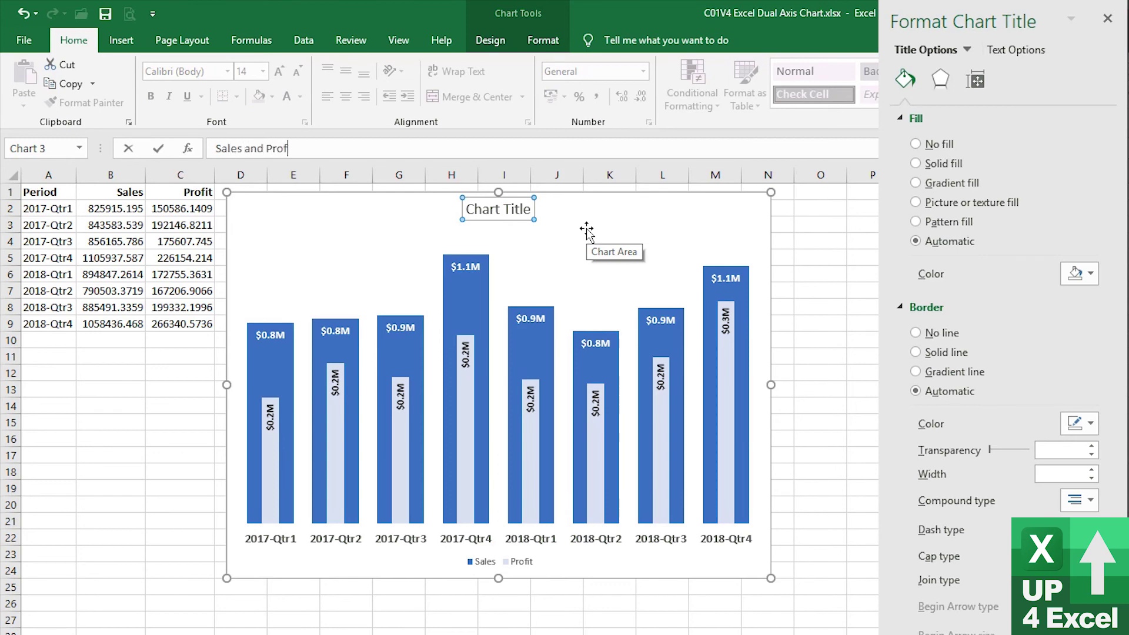
{"action": "type", "text": "it"}
{"action": "key", "text": "Return"}
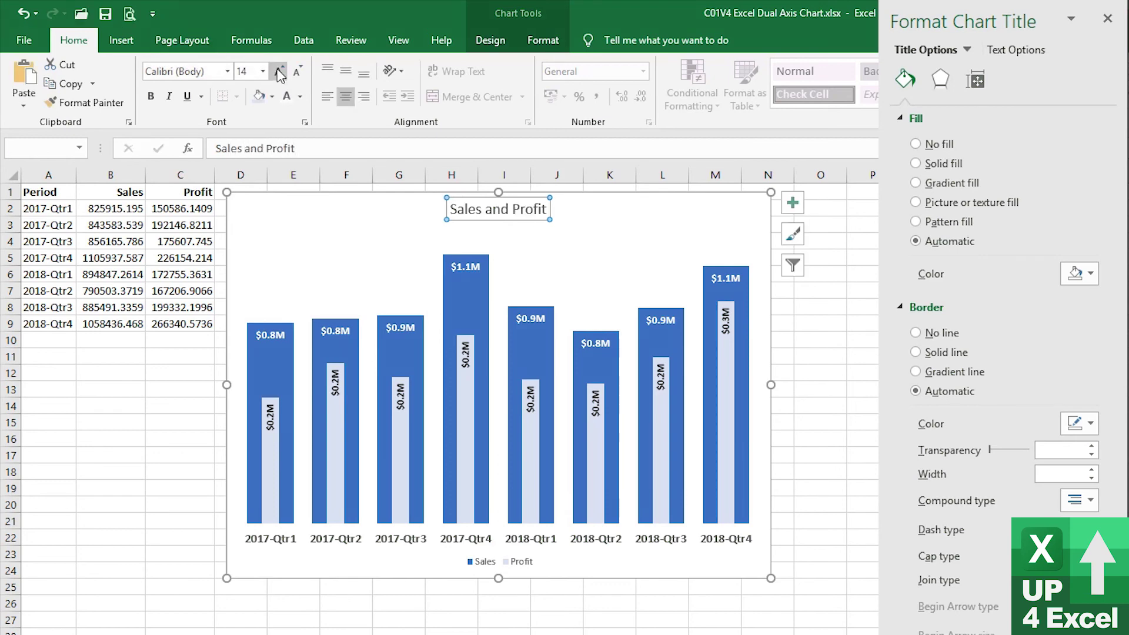
{"action": "left_click", "coordinate": [279, 71]}
{"action": "left_click", "coordinate": [279, 71]}
{"action": "left_click", "coordinate": [150, 100]}
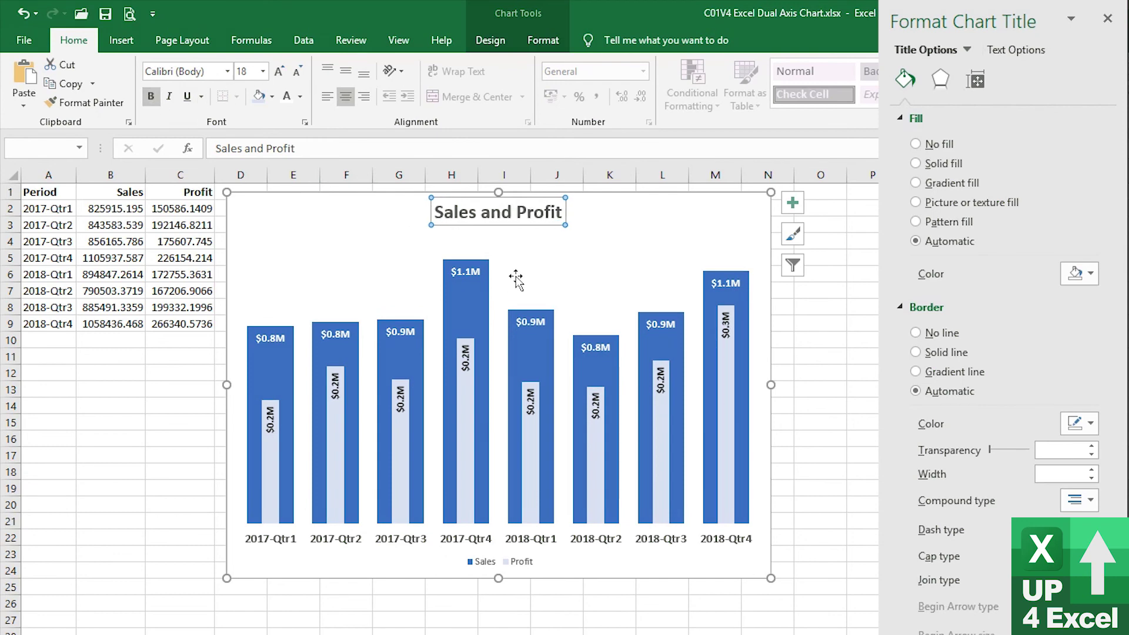
Set the legend position to Top.
{"action": "left_click", "coordinate": [513, 258]}
{"action": "left_click", "coordinate": [523, 562]}
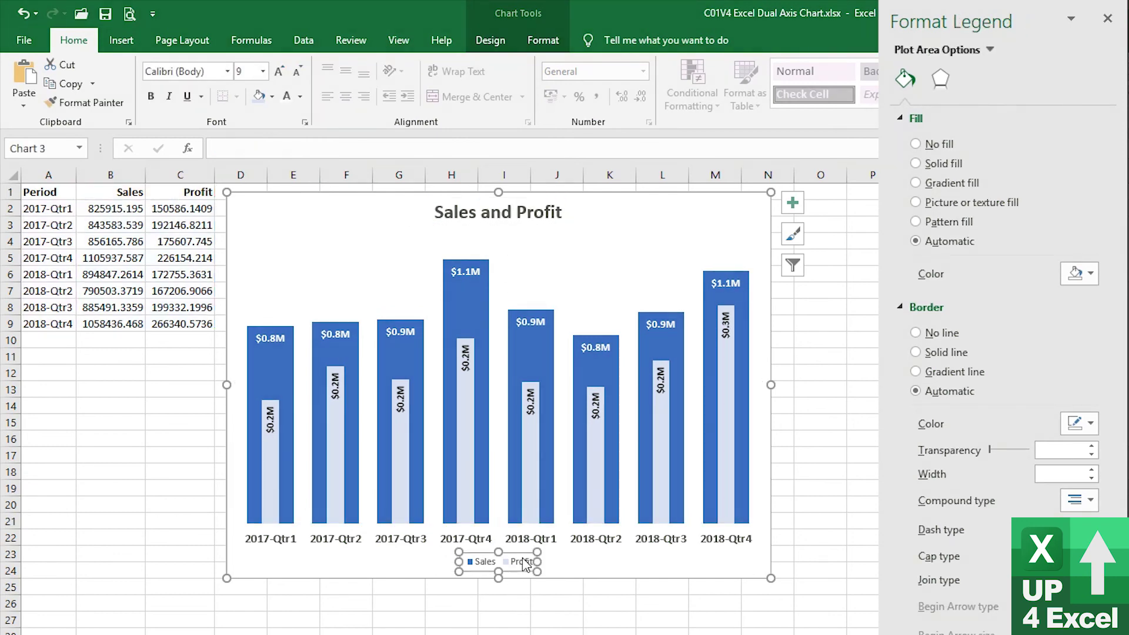
{"action": "left_click", "coordinate": [540, 37]}
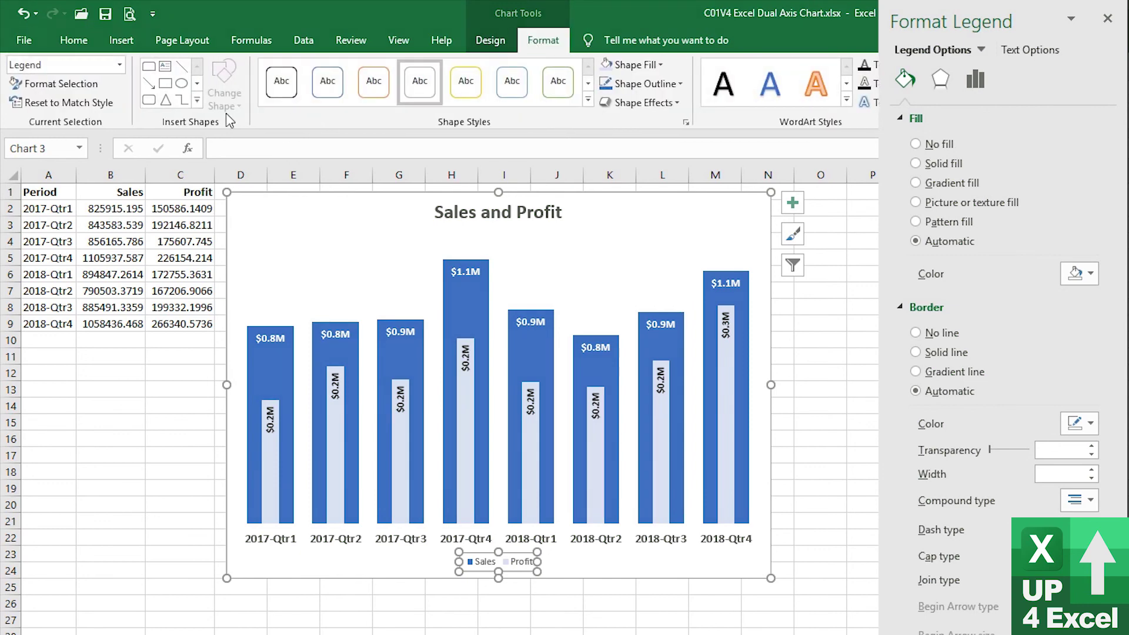
{"action": "left_click", "coordinate": [59, 84]}
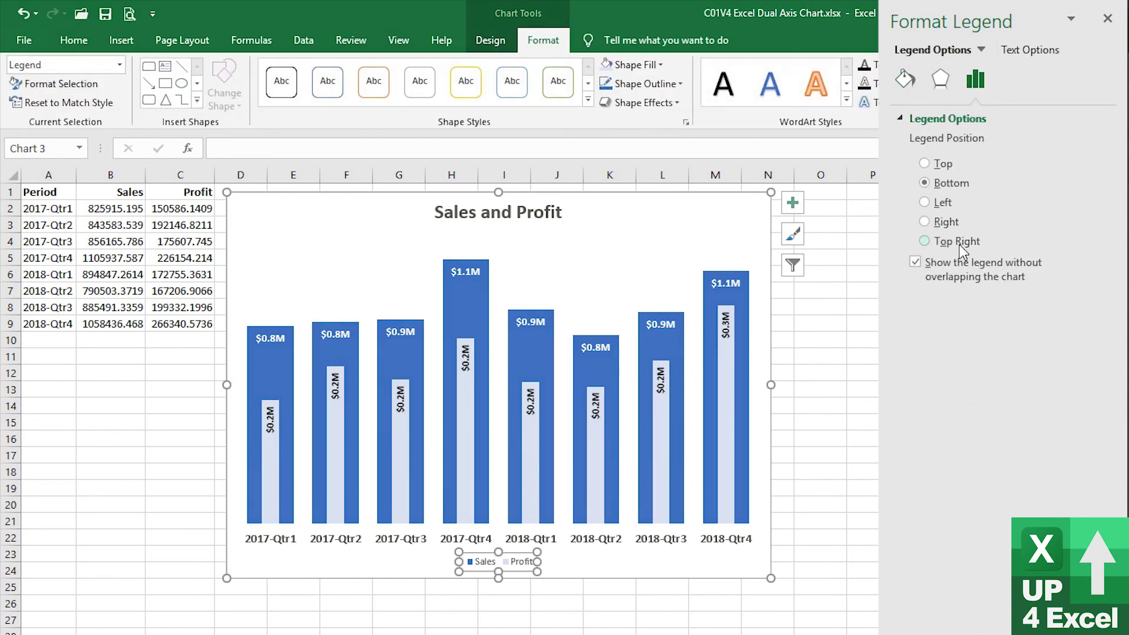
{"action": "left_click", "coordinate": [942, 167]}
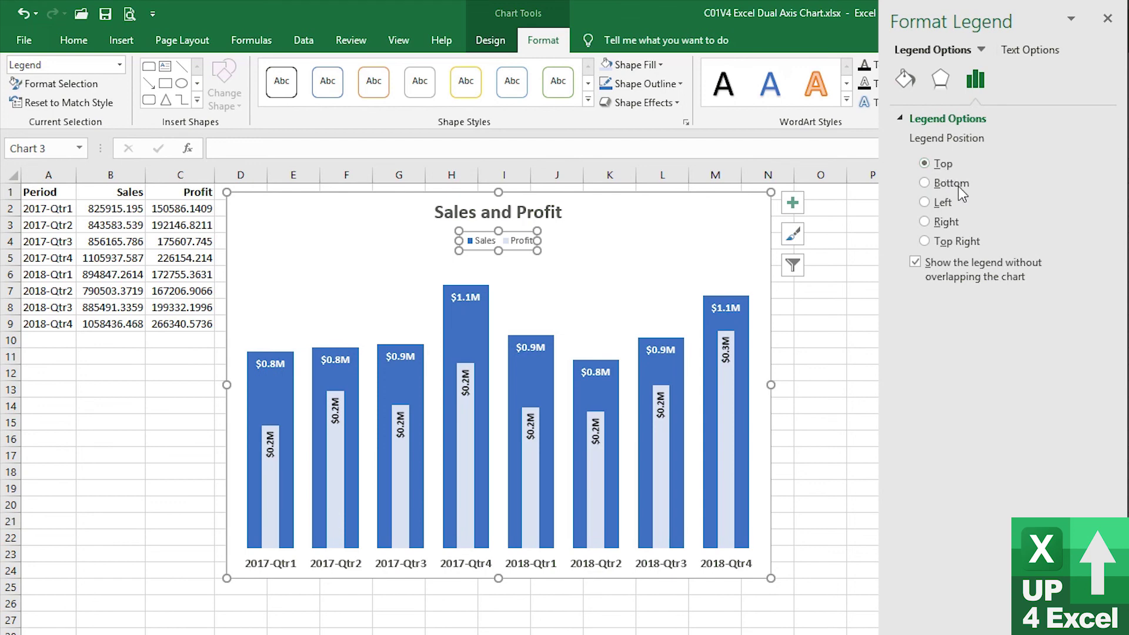
Enlarge the 'Sales and Profit' title font further and deselect the chart to review it.
{"action": "left_click", "coordinate": [500, 212]}
{"action": "left_click", "coordinate": [73, 40]}
{"action": "left_click", "coordinate": [263, 72]}
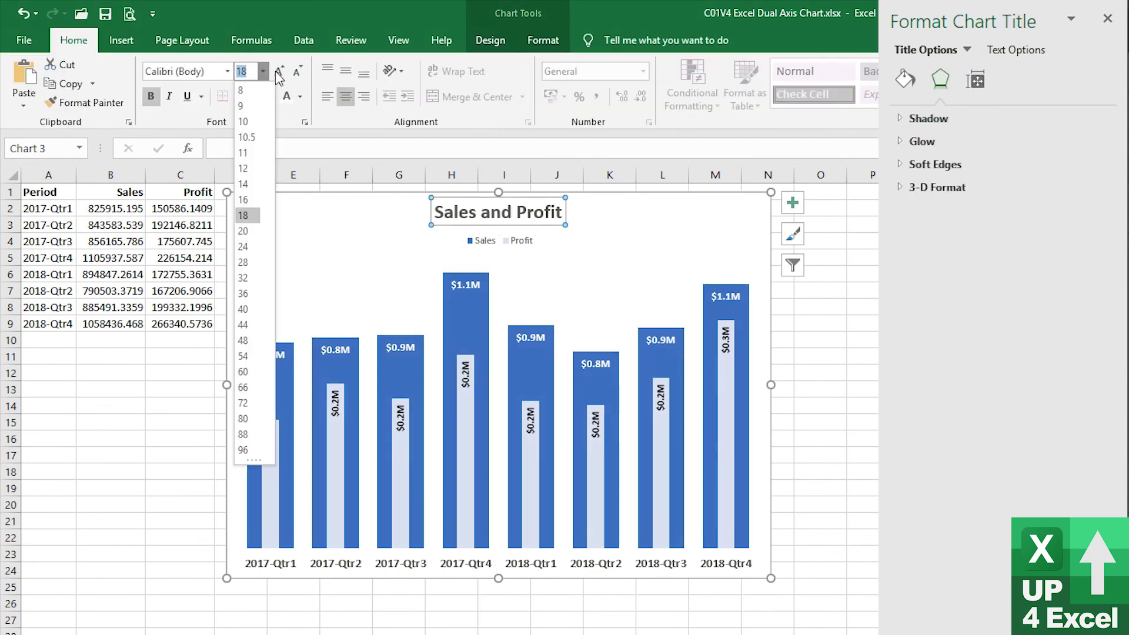
{"action": "left_click", "coordinate": [279, 71]}
{"action": "left_click", "coordinate": [280, 72]}
{"action": "left_click", "coordinate": [475, 618]}
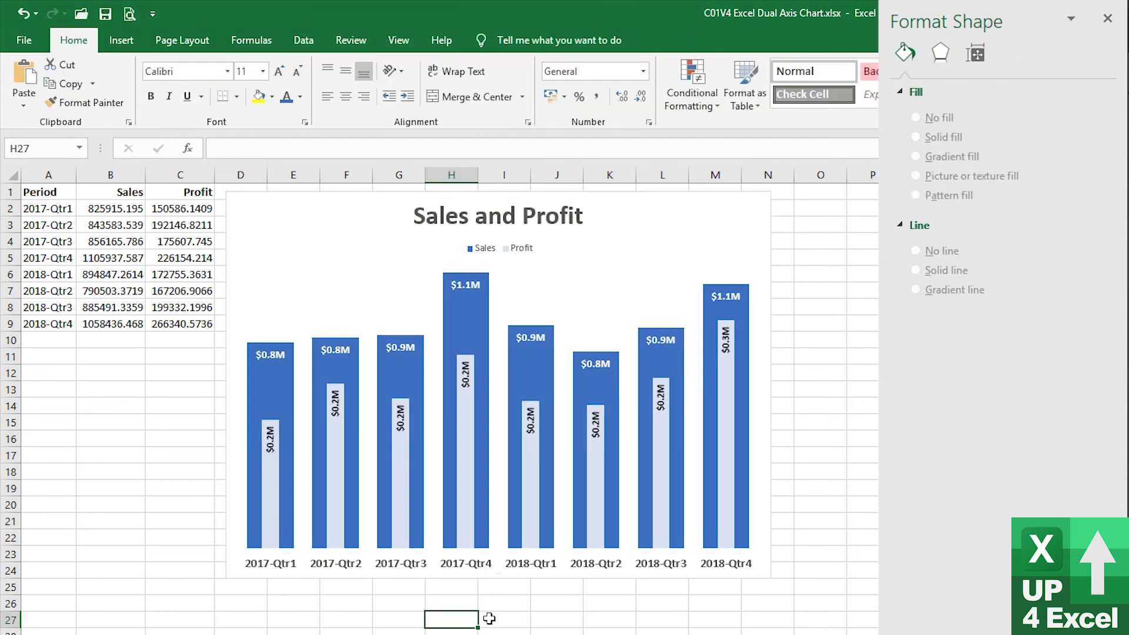